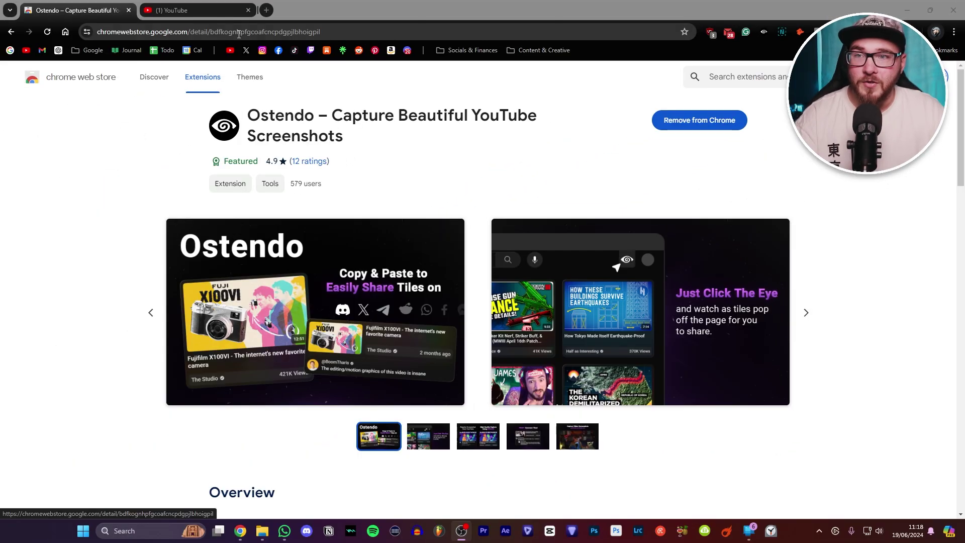
# Preview the Minecraft video card in Ostendo, toggling length, age/views and light/dark tile styles.
pyautogui.click(205, 4)
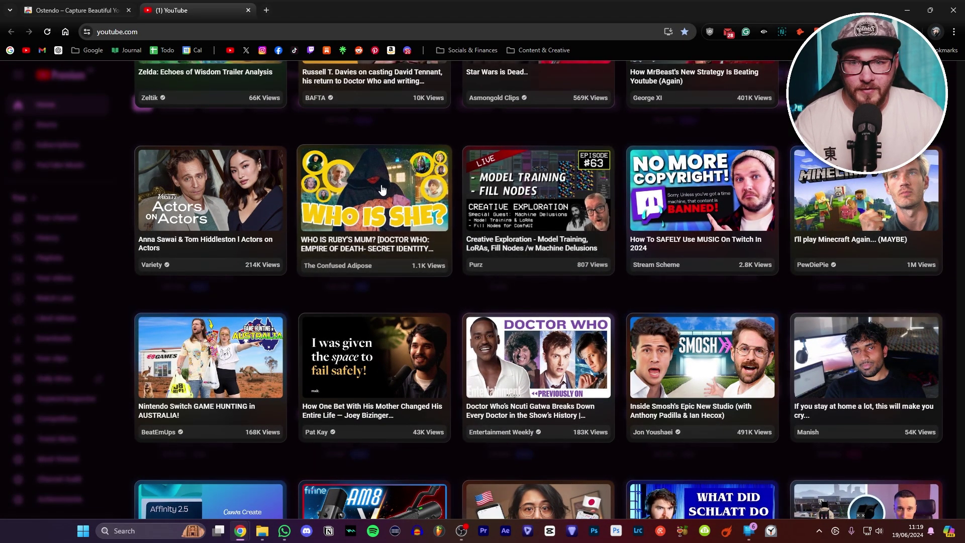
pyautogui.click(877, 206)
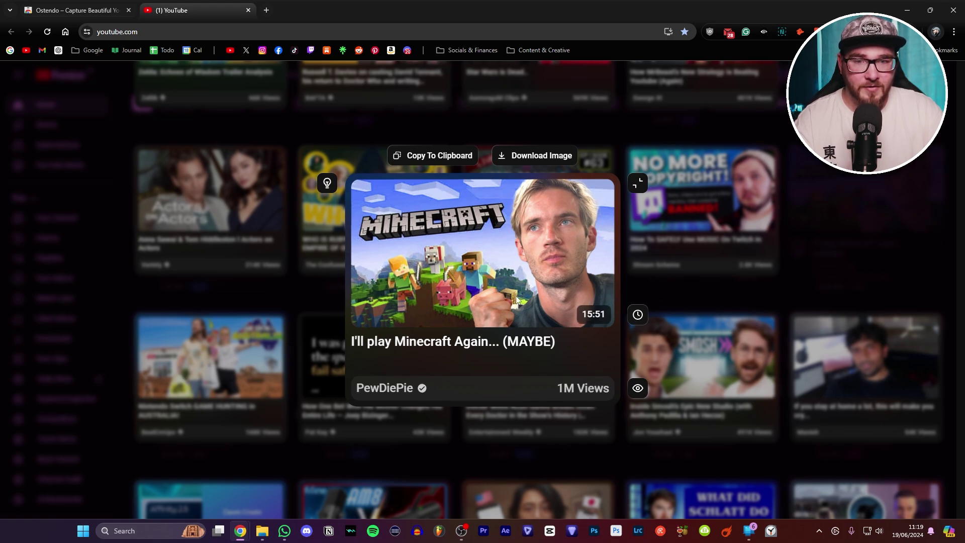
pyautogui.click(638, 316)
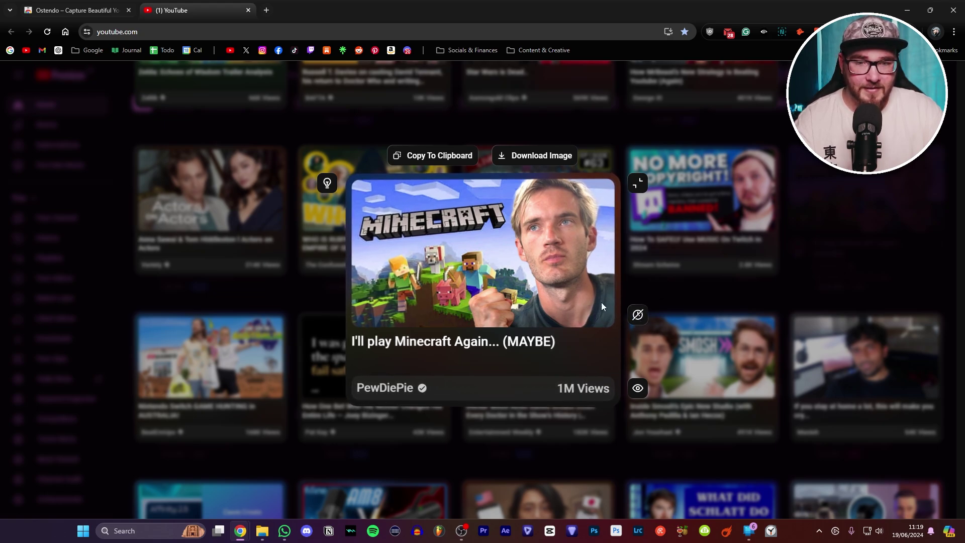
pyautogui.click(637, 390)
pyautogui.click(635, 388)
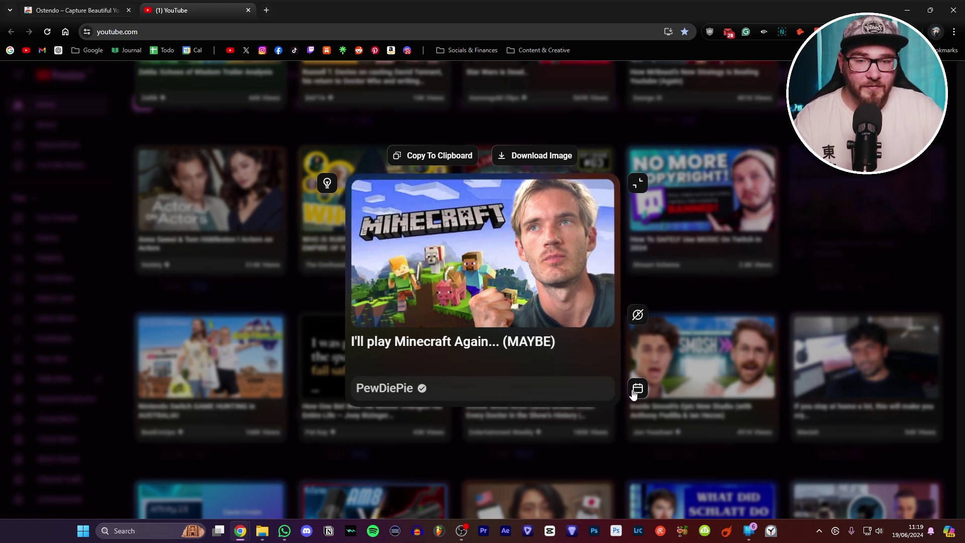
pyautogui.click(637, 389)
pyautogui.click(327, 184)
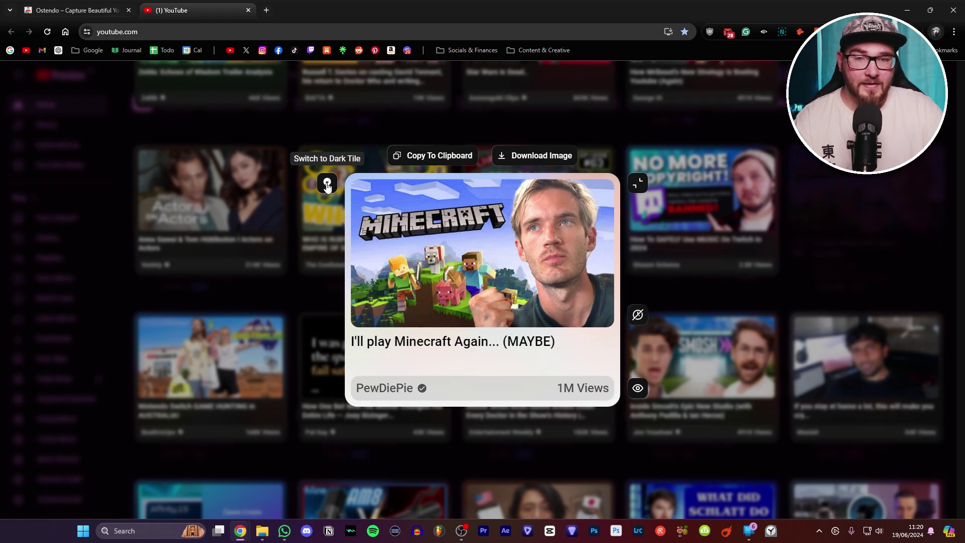
pyautogui.click(328, 185)
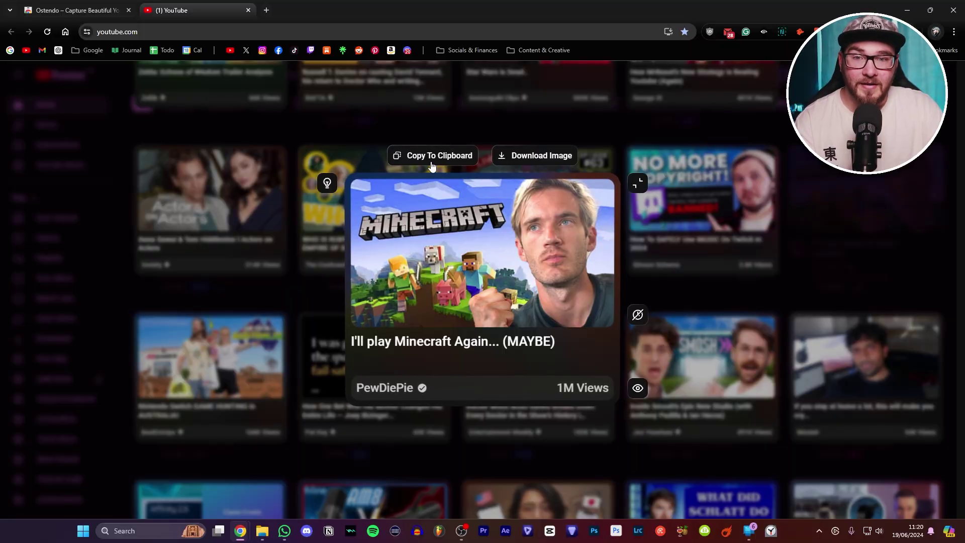
# Download the card as an image and bring it into a new X post.
pyautogui.click(520, 166)
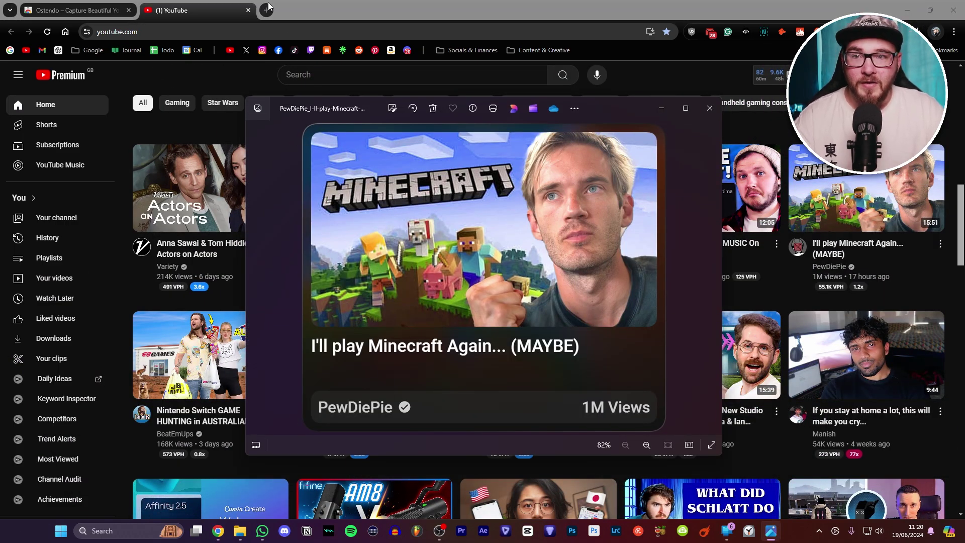
pyautogui.click(205, 45)
pyautogui.hotkey('ctrl', 't')
pyautogui.click(246, 50)
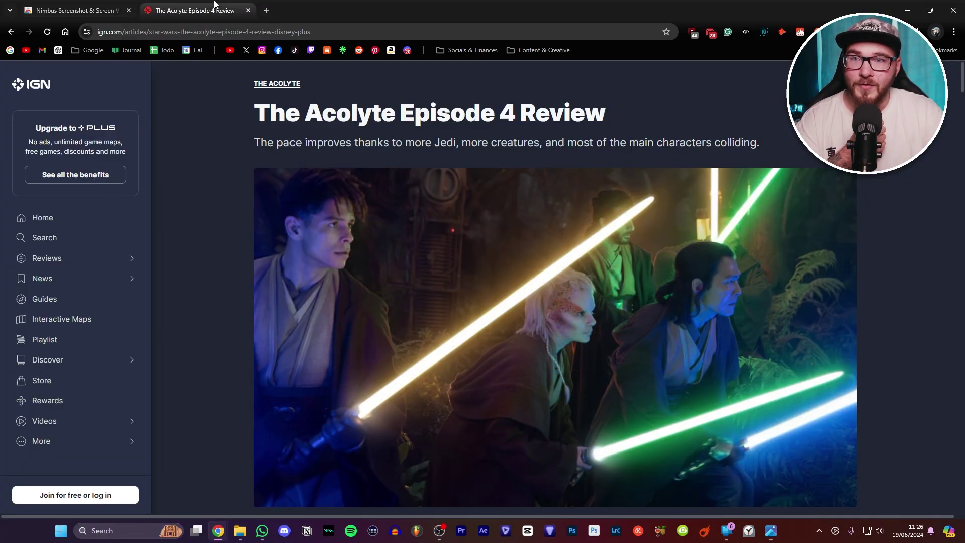
# Try a Nimbus Selected area capture of the article paragraphs, then cancel saving it.
pyautogui.scroll(-4, 347, 117)
pyautogui.scroll(4, 358, 123)
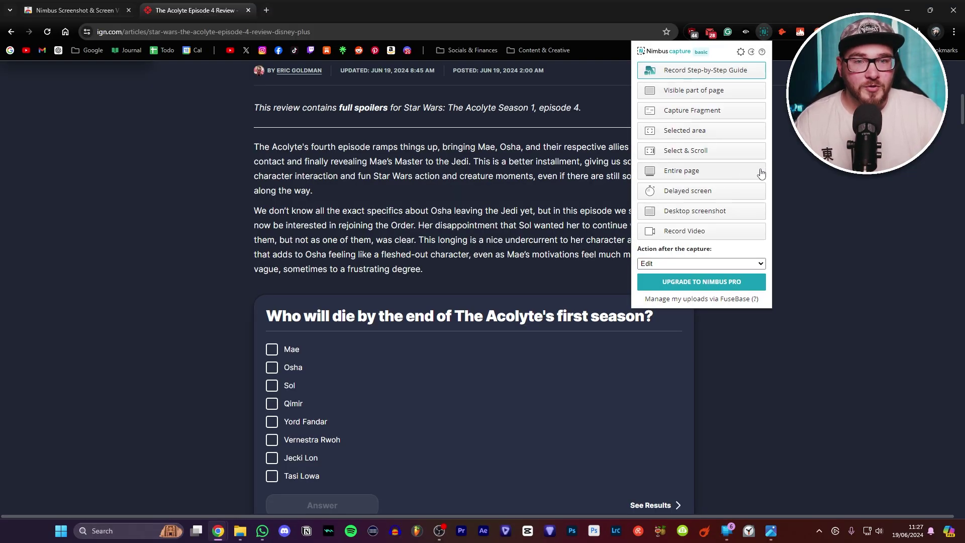
pyautogui.click(494, 126)
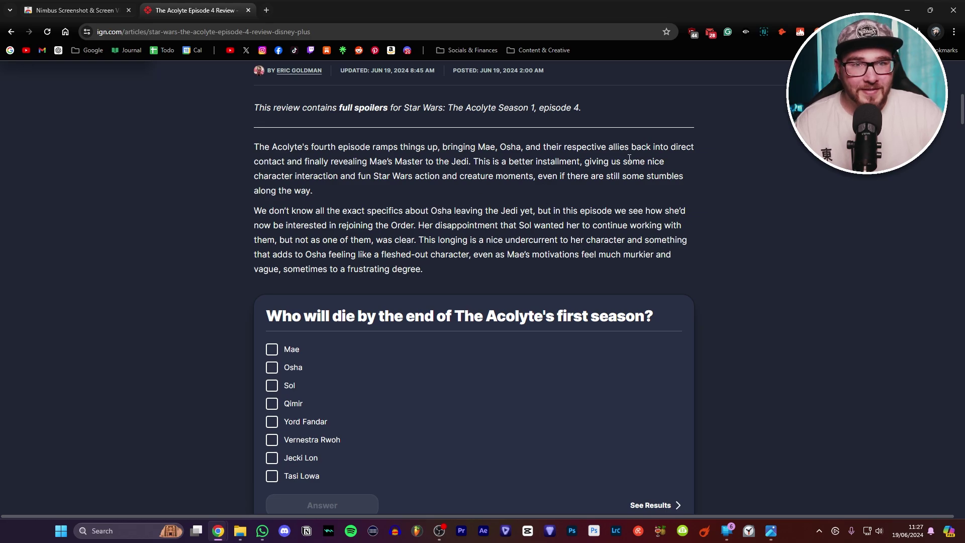
pyautogui.click(763, 32)
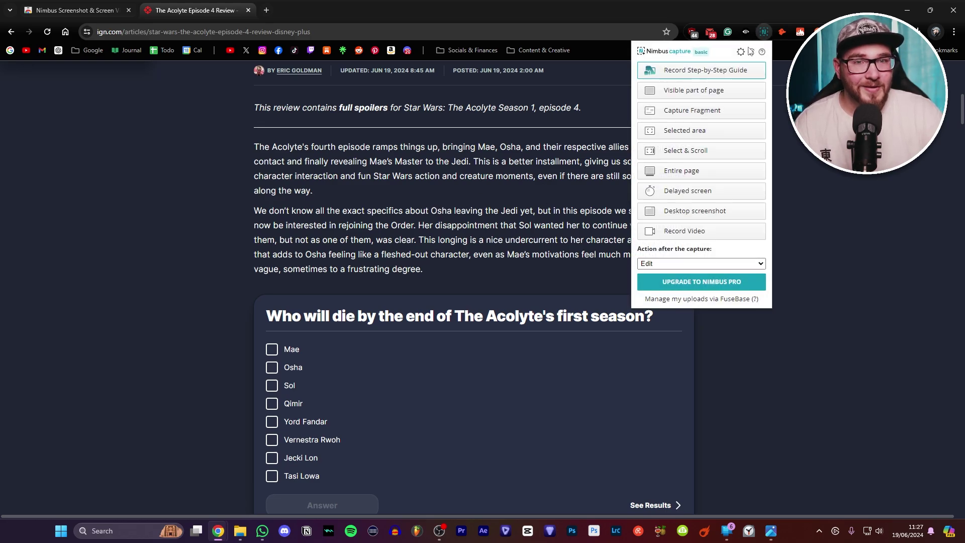
pyautogui.click(691, 137)
pyautogui.moveTo(247, 142); pyautogui.dragTo(700, 277)
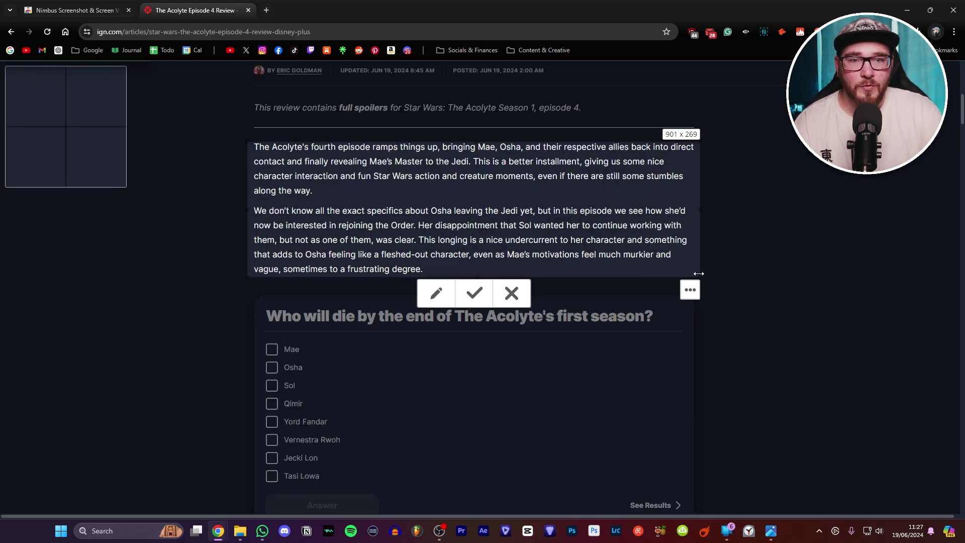
pyautogui.click(483, 301)
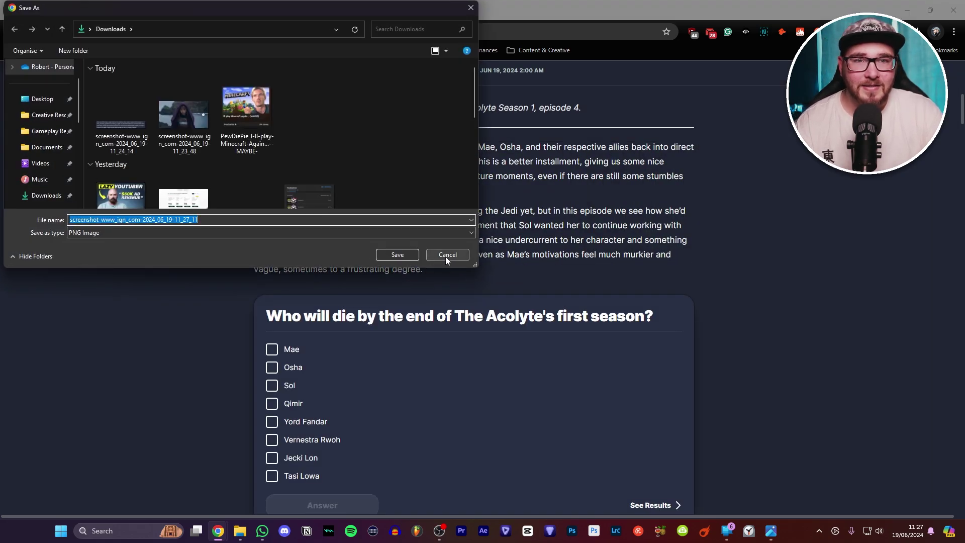
pyautogui.click(447, 255)
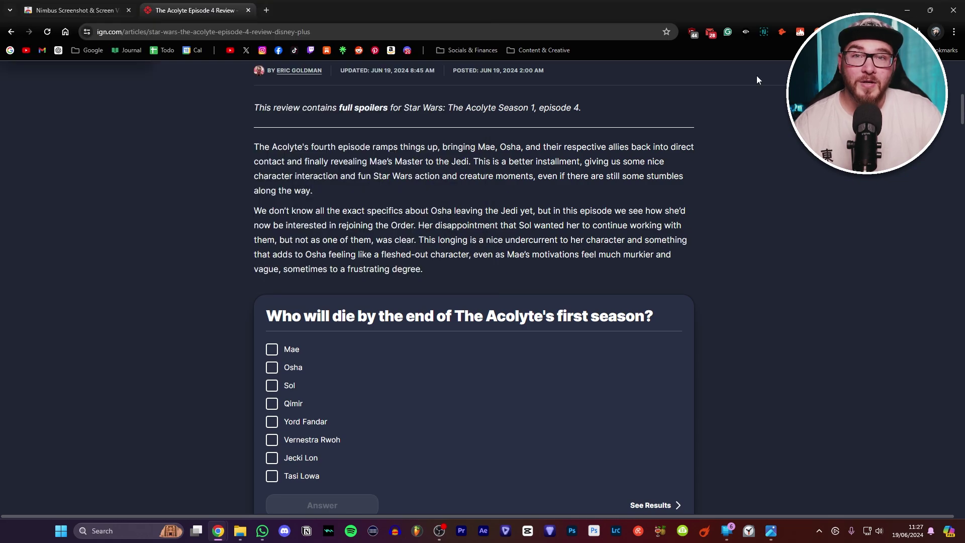
# Capture a single review paragraph with Nimbus Capture Fragment and confirm it.
pyautogui.click(764, 32)
pyautogui.click(703, 112)
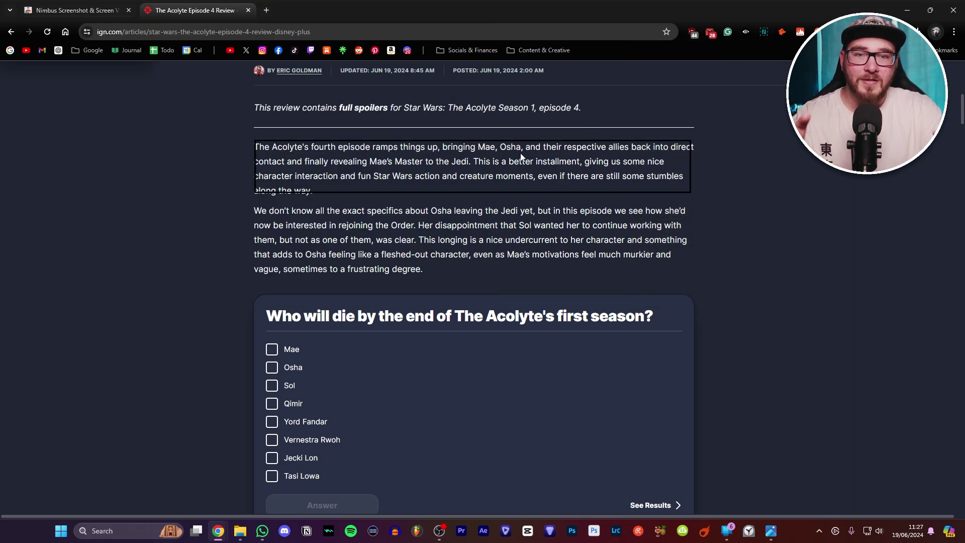
pyautogui.click(481, 221)
pyautogui.click(473, 449)
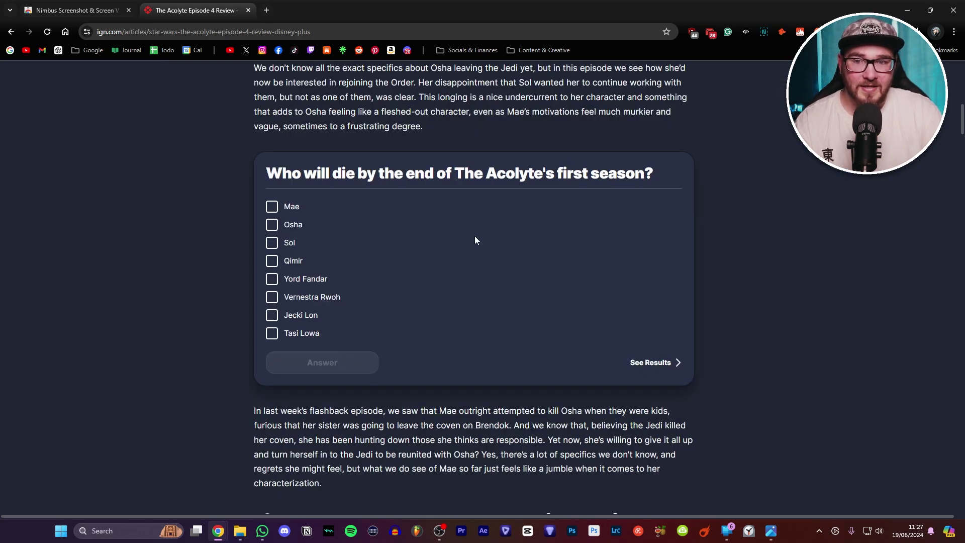
# Save the fragment, then record the scrolling review page and stop the 8-second screencast.
pyautogui.press('Return')
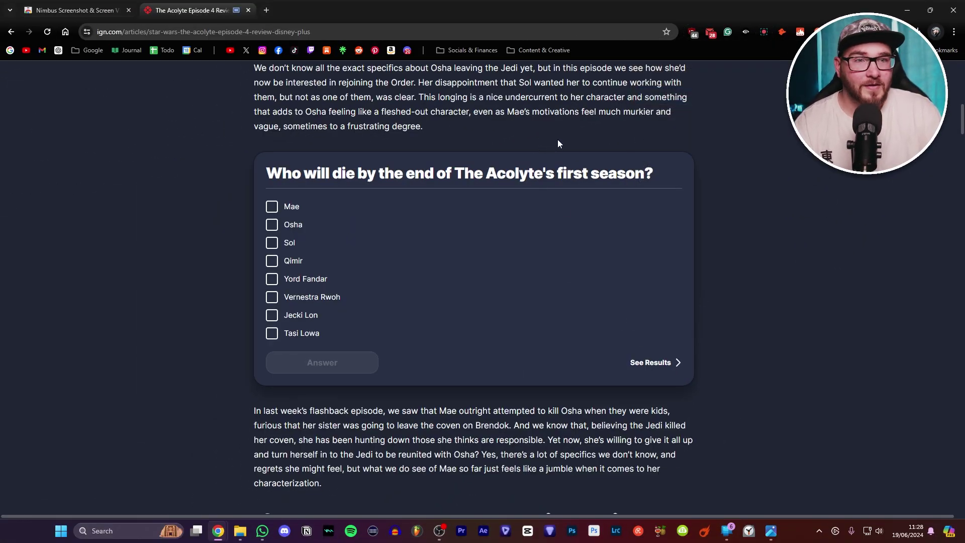
pyautogui.scroll(-4, 560, 143)
pyautogui.scroll(9, 560, 143)
pyautogui.scroll(4, 560, 143)
pyautogui.click(764, 31)
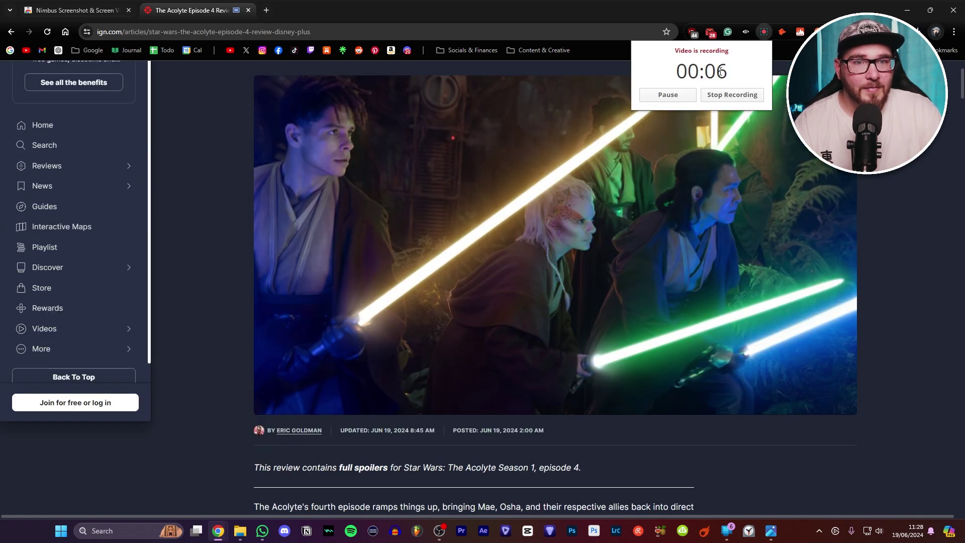
pyautogui.click(724, 96)
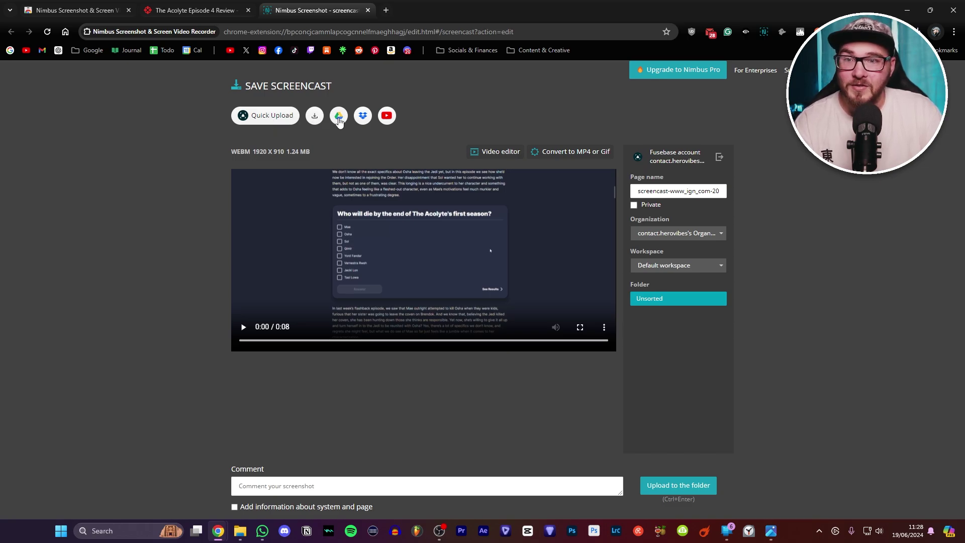
# Open the screencast in the Nimbus video editor, then return to the save screencast page.
pyautogui.click(489, 157)
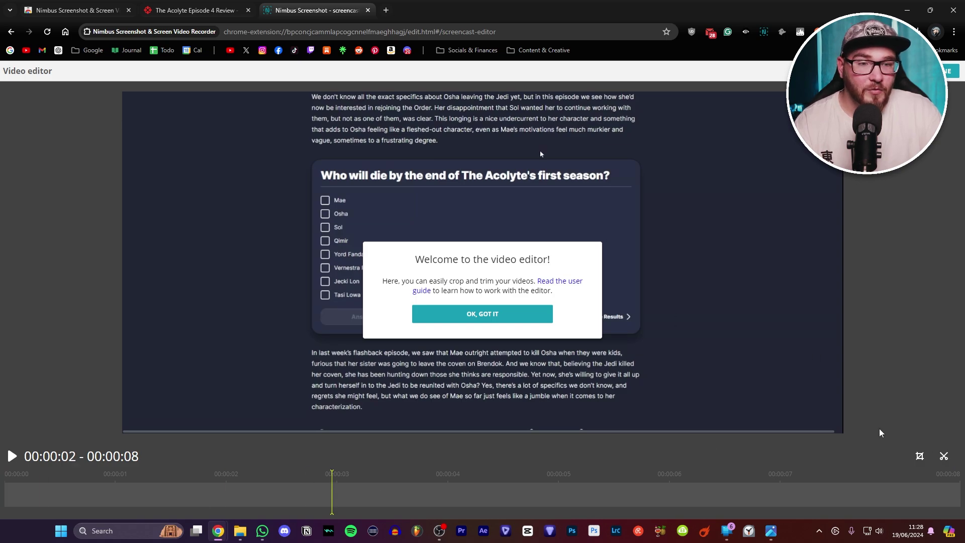
pyautogui.hotkey('alt', 'Left')
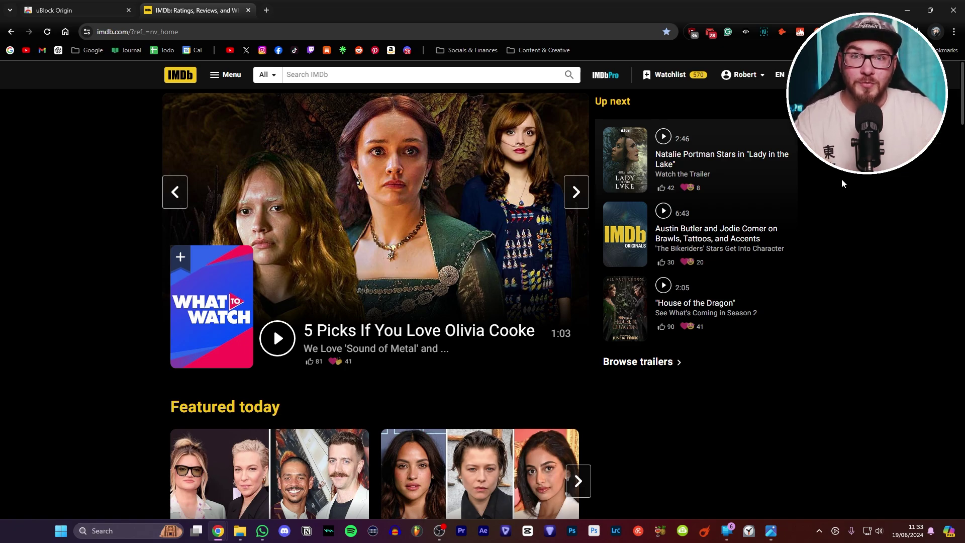
# Zap IMDb's Featured today section with uBlock Origin's element zapper.
pyautogui.scroll(-4, 804, 192)
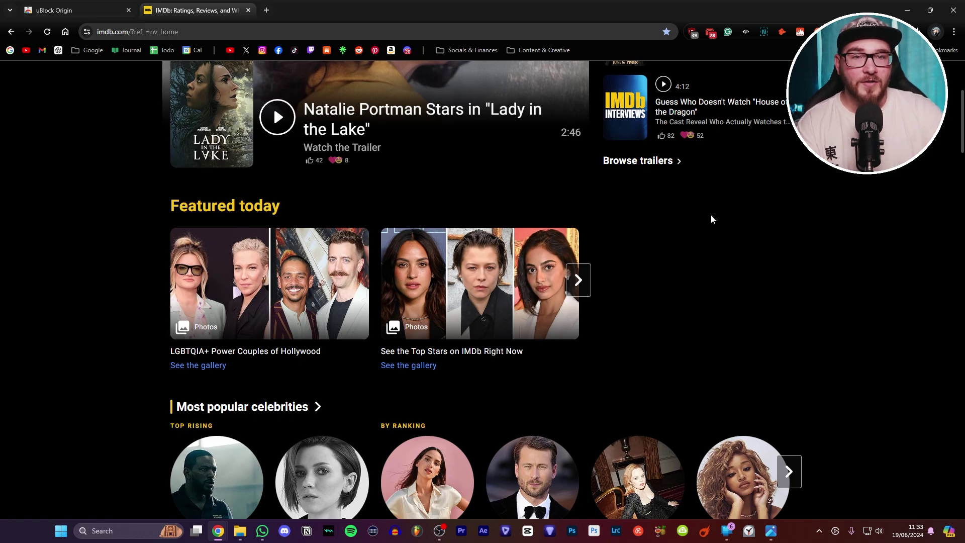
pyautogui.click(693, 33)
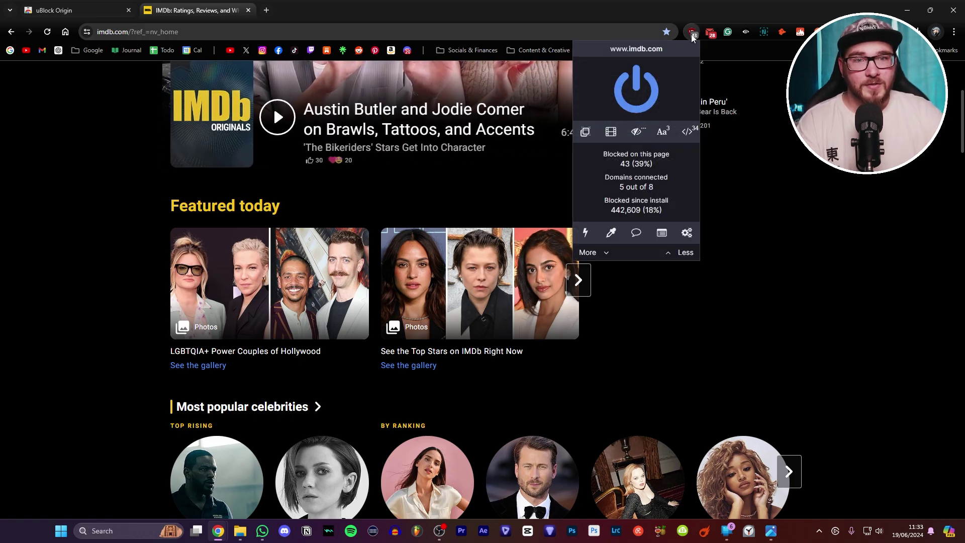
pyautogui.click(586, 234)
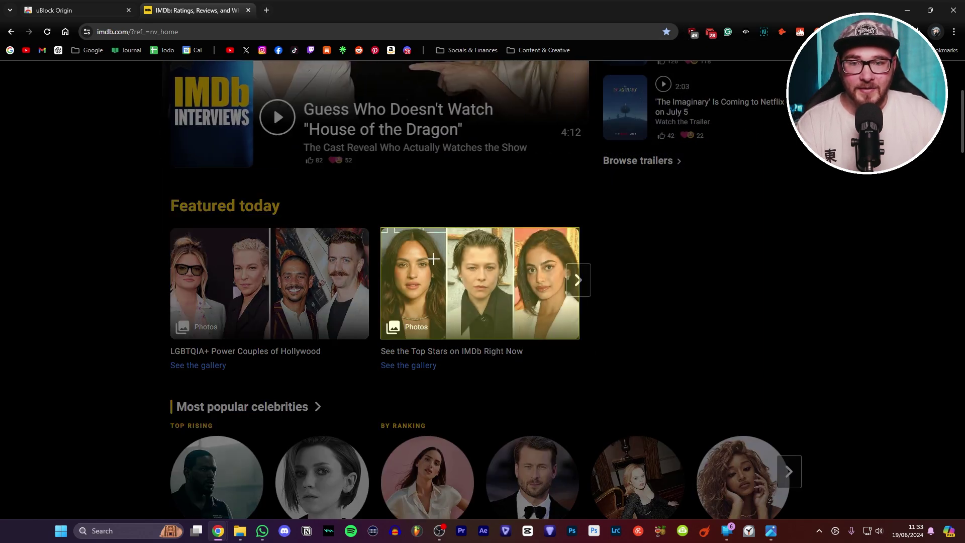
pyautogui.click(332, 221)
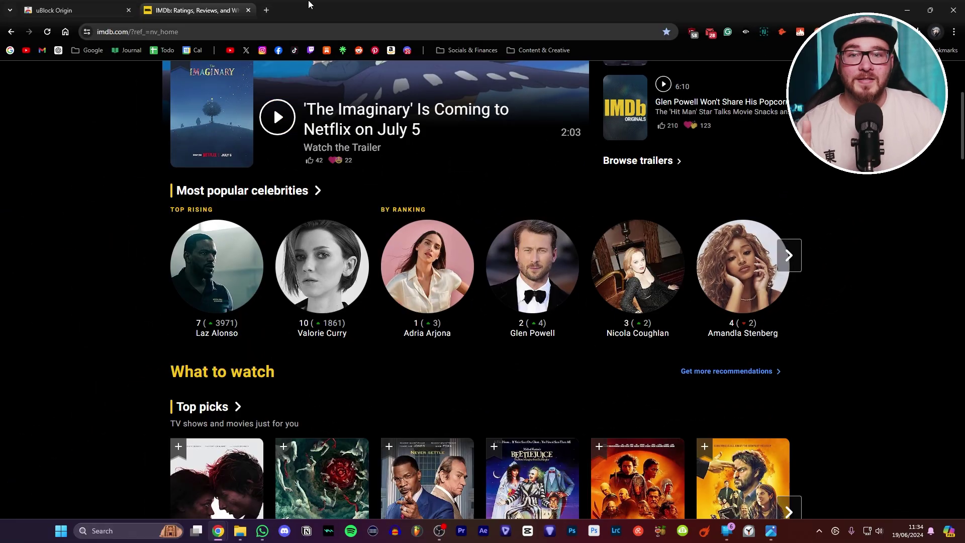
# Reload the IMDb home page to restore the zapped section.
pyautogui.click(314, 31)
pyautogui.press('Return')
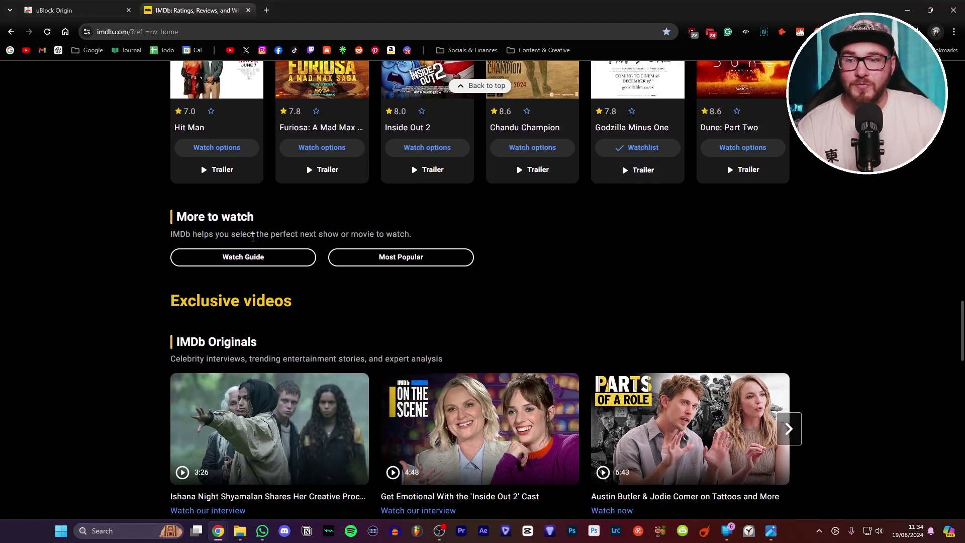
pyautogui.moveTo(192, 234); pyautogui.dragTo(294, 234)
pyautogui.click(301, 233)
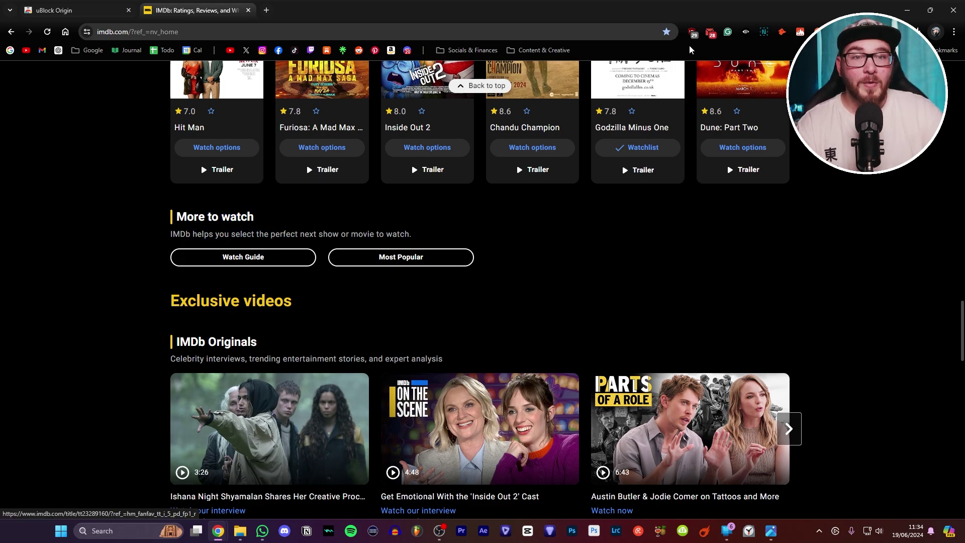
# Pick IMDb's More to watch block with uBlock's element picker and create a hiding filter.
pyautogui.click(693, 31)
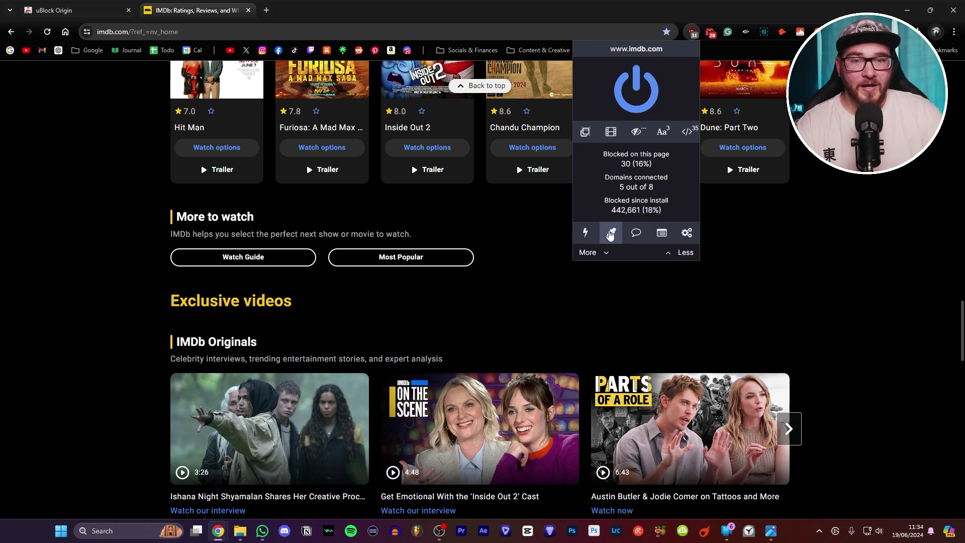
pyautogui.click(610, 233)
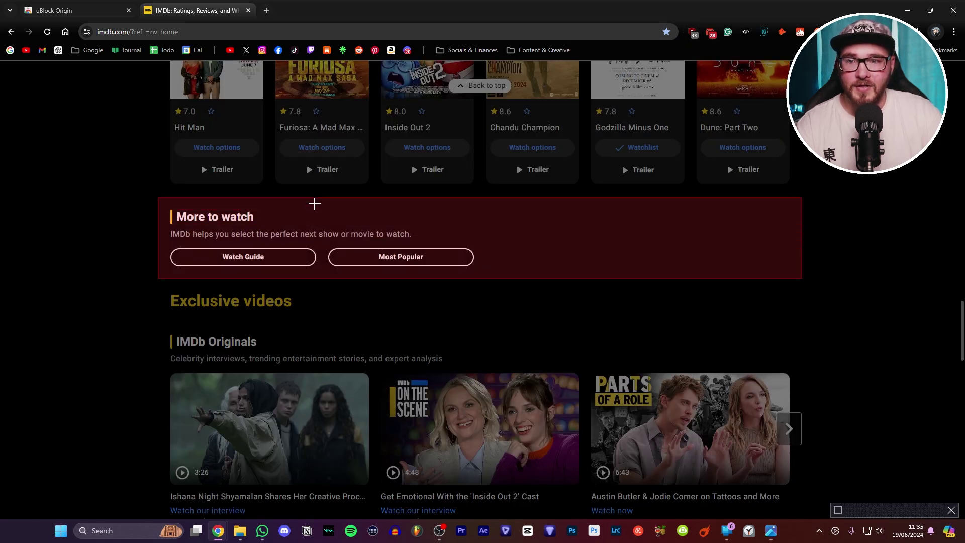
pyautogui.click(314, 203)
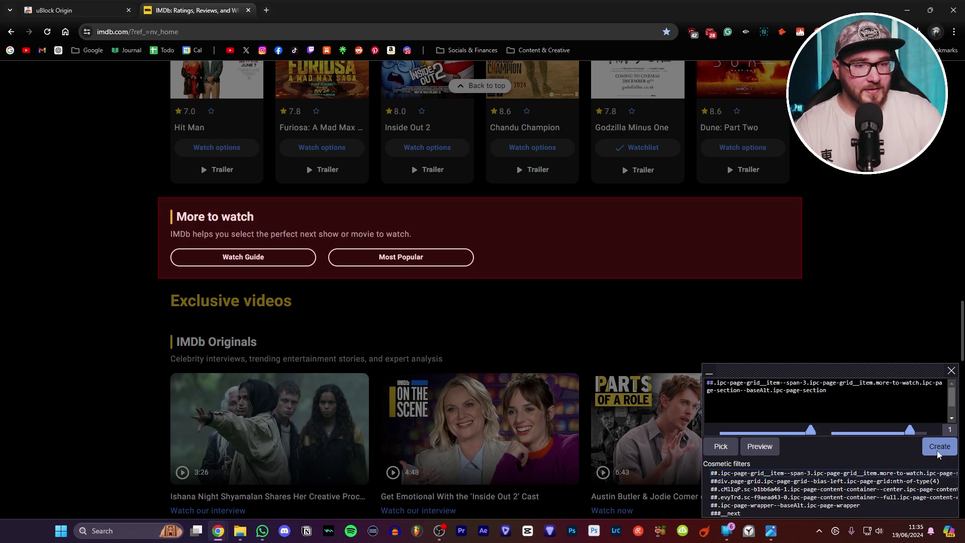
pyautogui.click(937, 449)
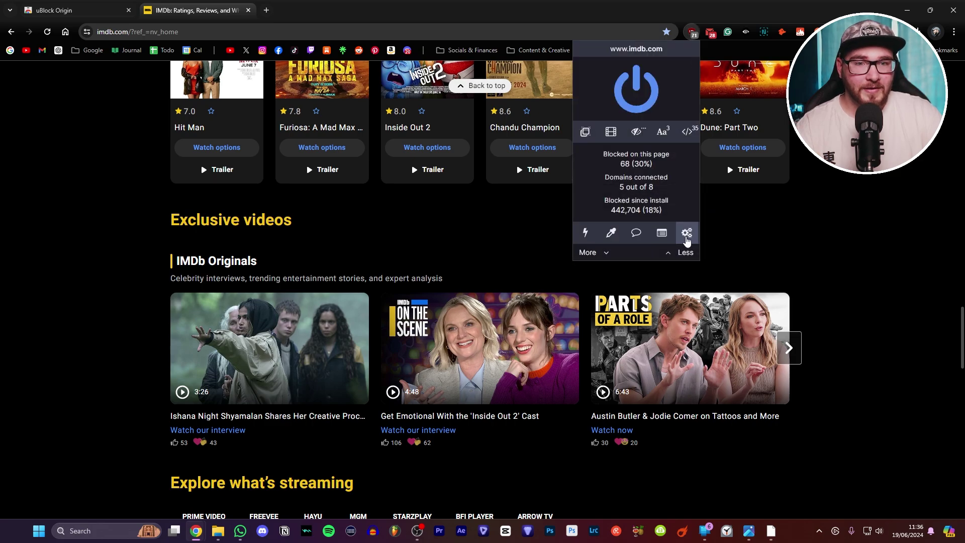
# Edit the IMDb rule on line 2 of uBlock's My filters and apply the changes.
pyautogui.click(687, 235)
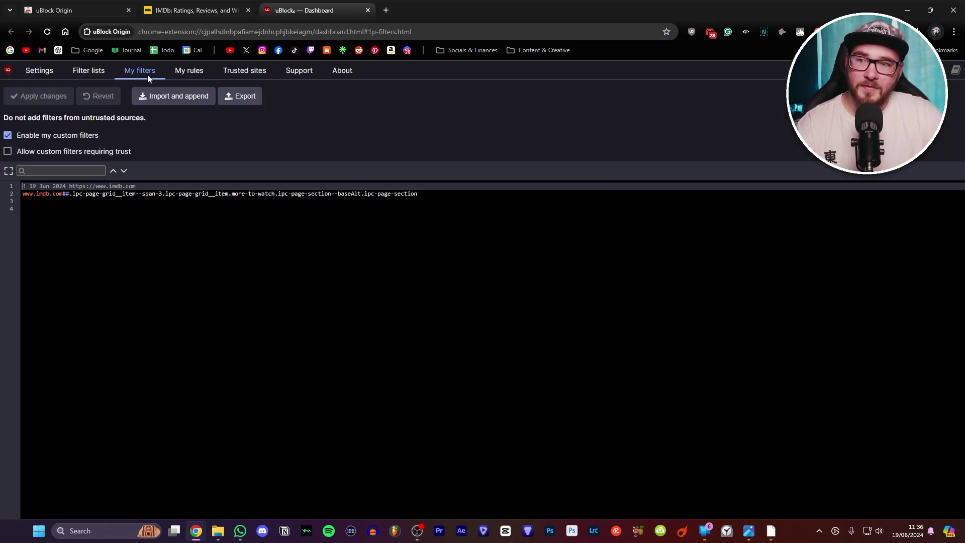
pyautogui.click(446, 196)
pyautogui.press('BackSpace')
pyautogui.press('BackSpace')
pyautogui.press('BackSpace')
pyautogui.press('BackSpace')
pyautogui.press('BackSpace')
pyautogui.press('BackSpace')
pyautogui.press('BackSpace')
pyautogui.press('BackSpace')
pyautogui.press('BackSpace')
pyautogui.press('BackSpace')
pyautogui.press('BackSpace')
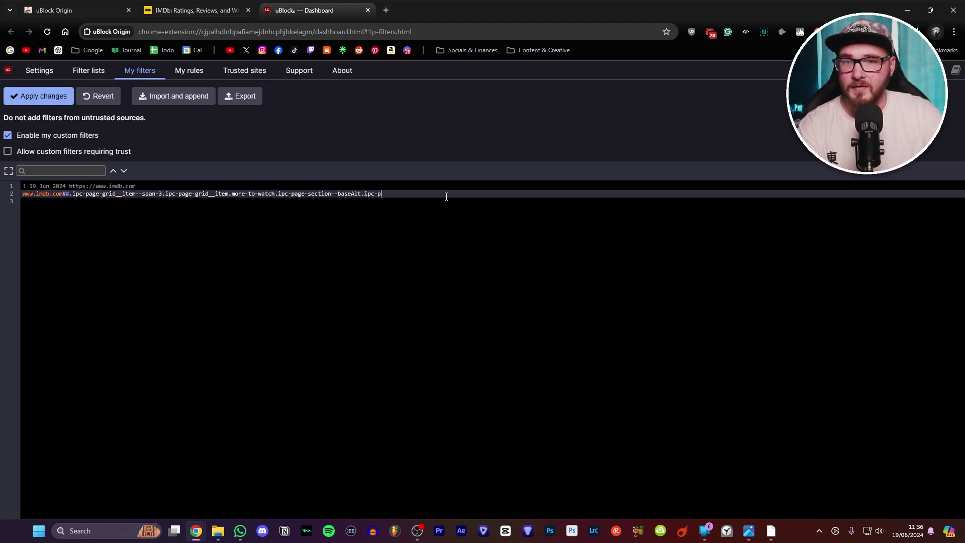
pyautogui.click(29, 97)
# Reload IMDb to see More to watch back on the home page.
pyautogui.click(196, 10)
pyautogui.click(247, 27)
pyautogui.press('Return')
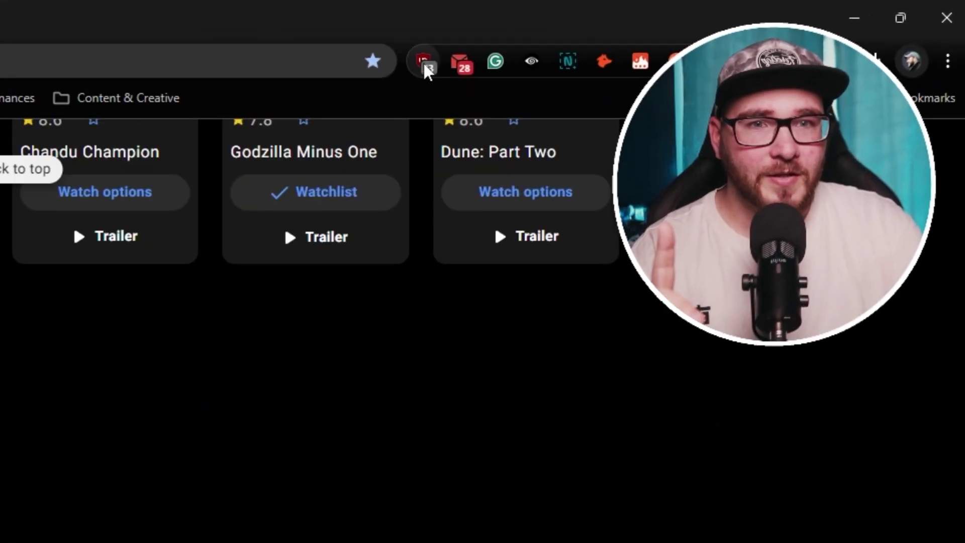
pyautogui.click(693, 34)
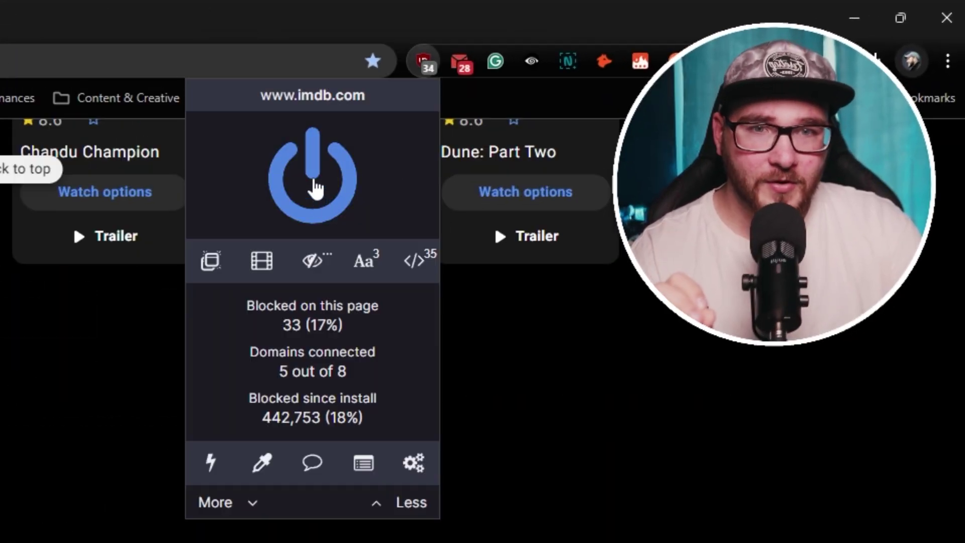
pyautogui.click(317, 186)
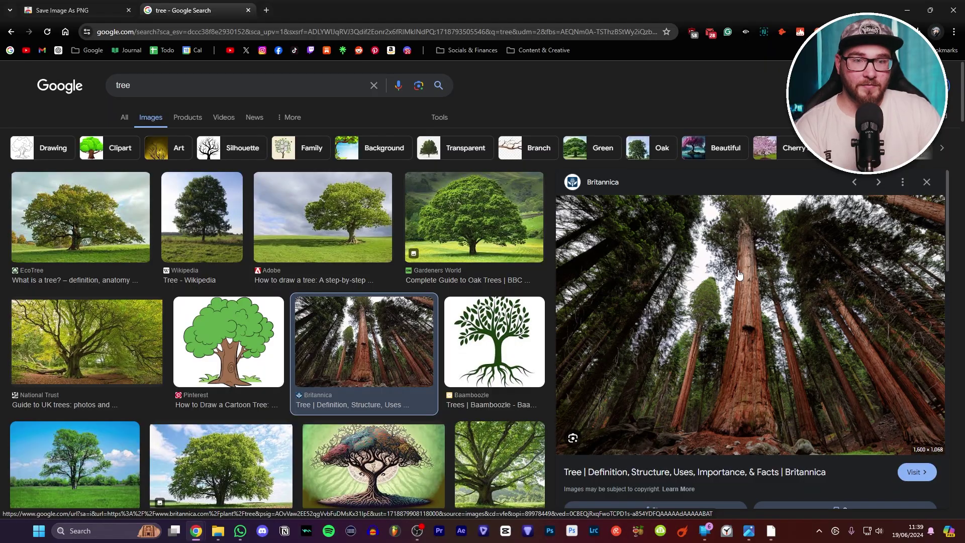
# Save the Britannica giant sequoia image as a PNG from its context menu.
pyautogui.rightClick(738, 269)
pyautogui.click(781, 161)
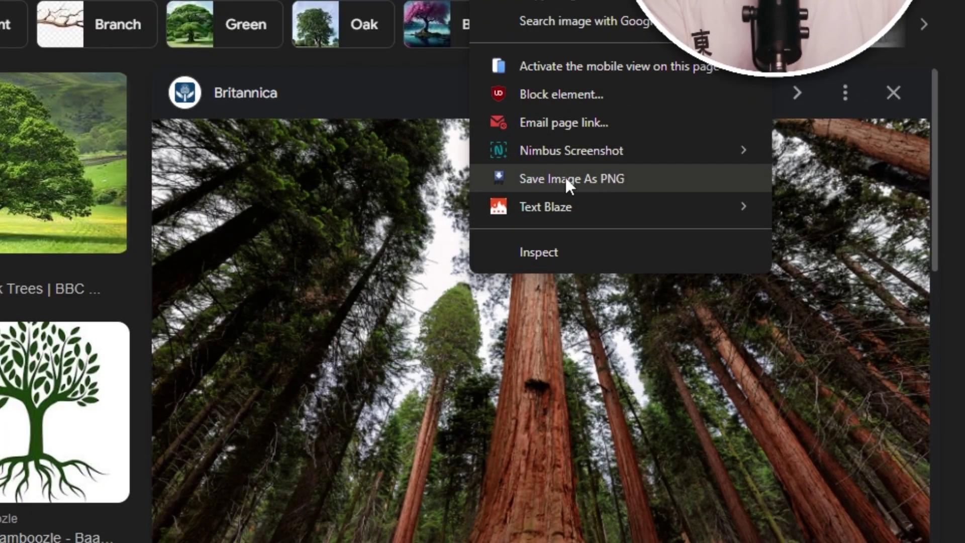
pyautogui.click(572, 179)
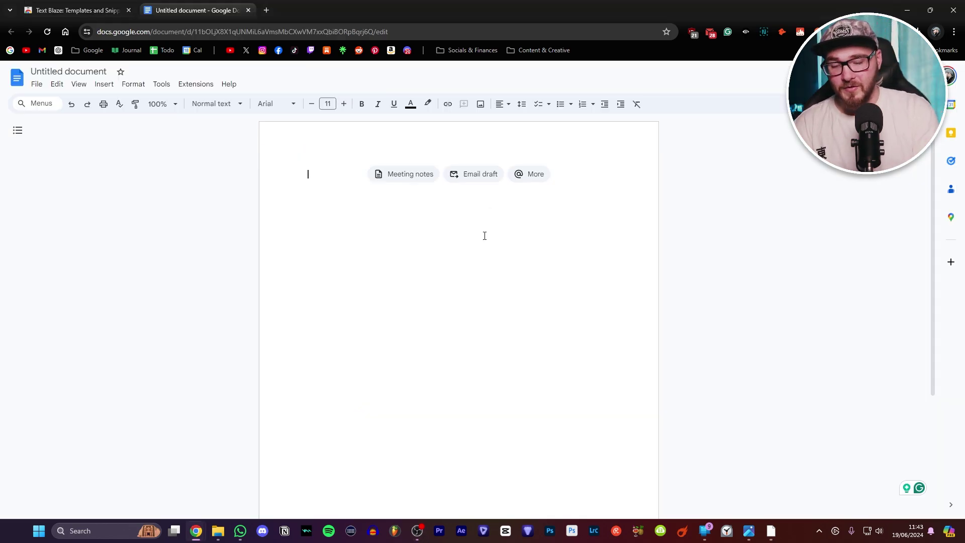
# Type /sig to insert the Text Blaze signature block, then /form for Demo – Forms.
pyautogui.write('/sig')
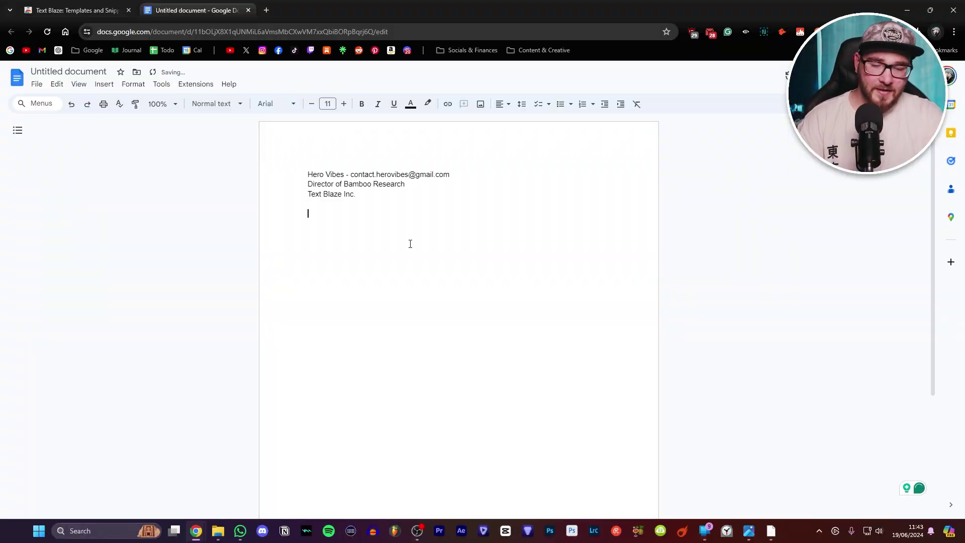
pyautogui.write('/form')
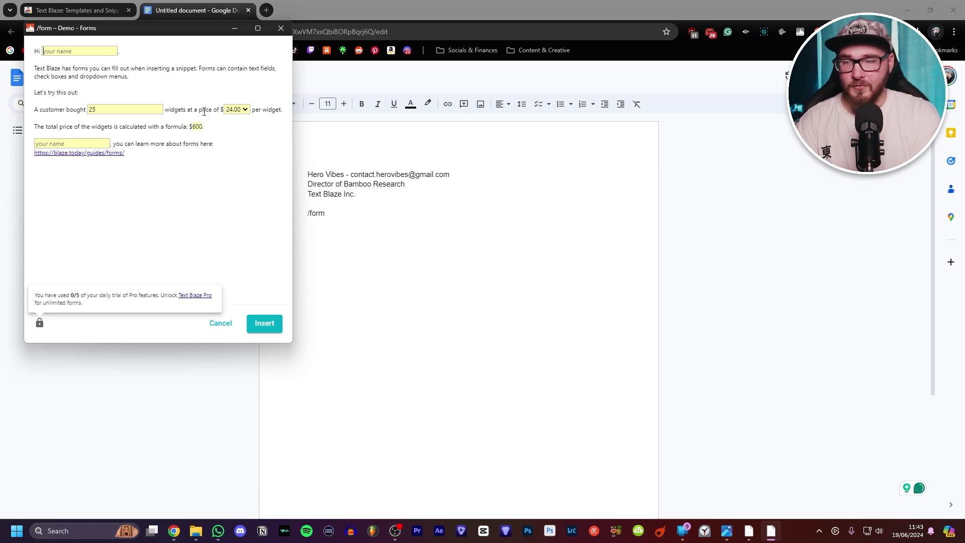
# Enter the widget quantity in the Text Blaze form so the pricing totals $600.
pyautogui.click(115, 108)
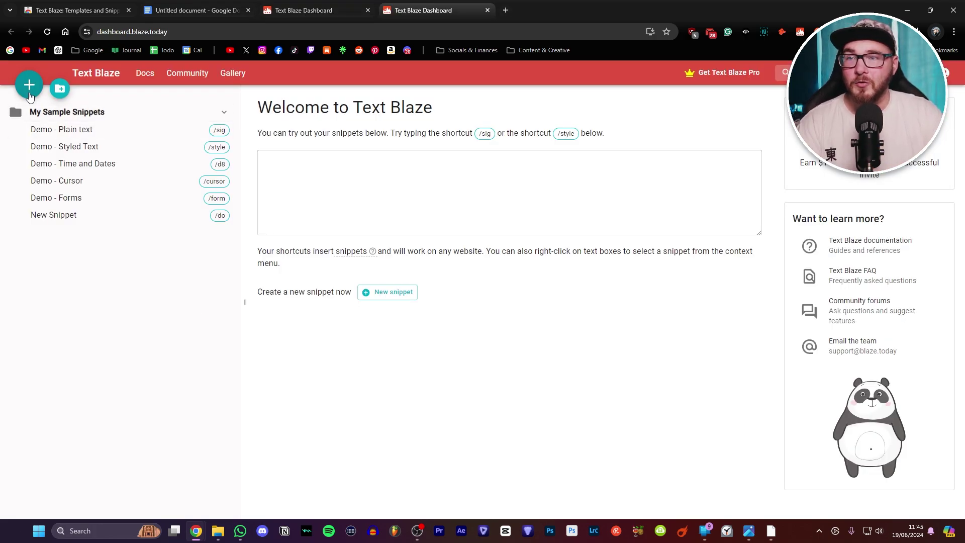
# Add a Text Blaze snippet 'DM Outreach' with shortcut /dm holding the pasted collaboration message.
pyautogui.click(29, 85)
pyautogui.click(619, 118)
pyautogui.click(450, 111)
pyautogui.write('DM Outreach')
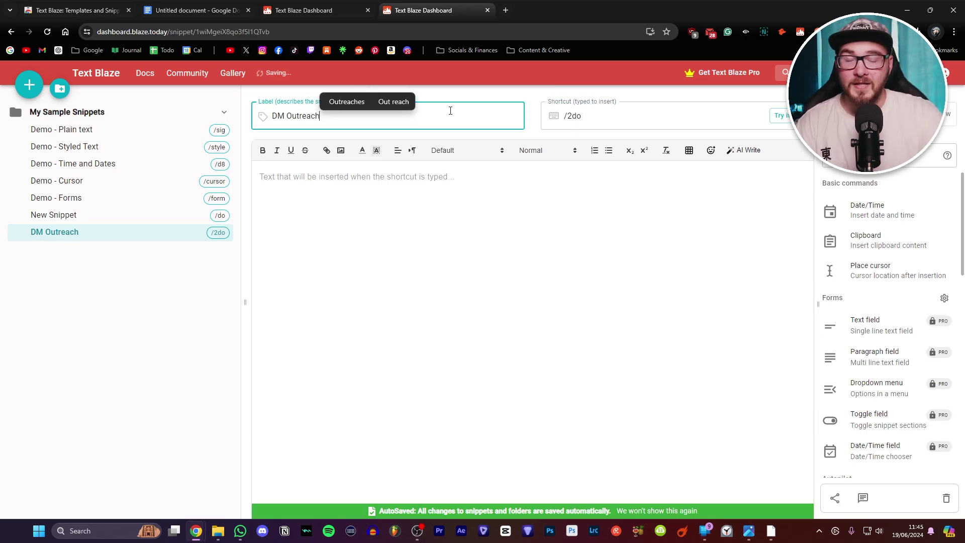
pyautogui.doubleClick(585, 115)
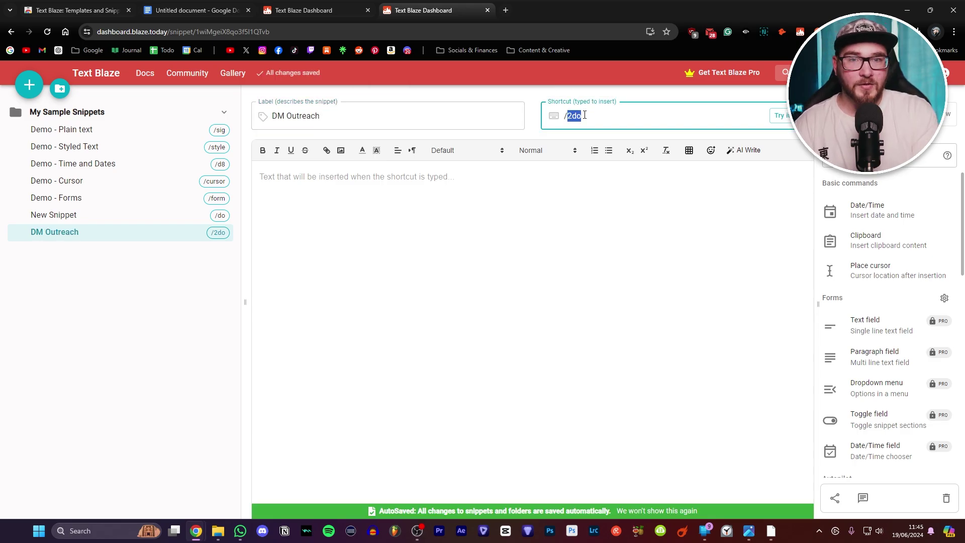
pyautogui.click(503, 206)
pyautogui.write("Hey __,  Hope you're having a great day! I've been checking out your social media channels and I love your style of content. If you're free at any point, I'd love to sit down and have a chat about a potential collab - it'd be awesome to work with you!  All the best, Hero (Rob)")
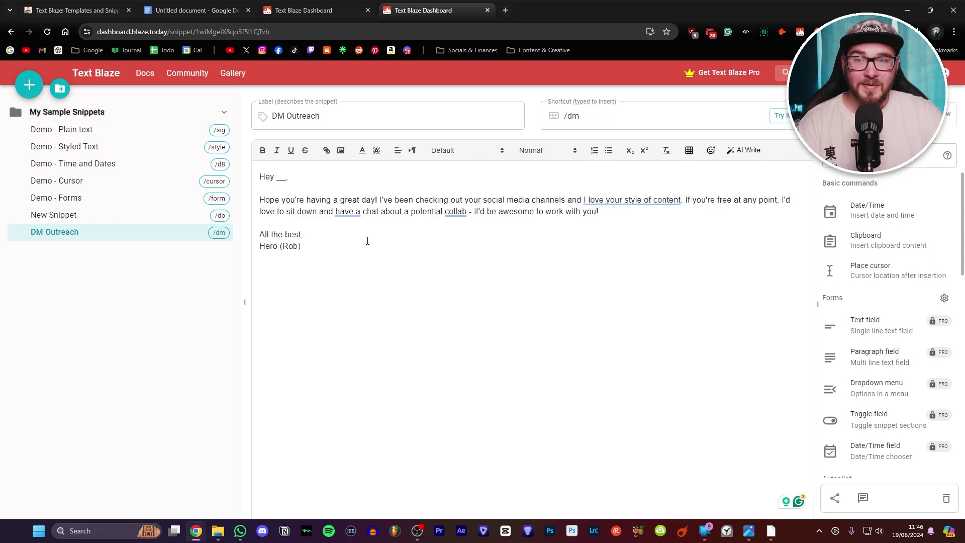
# Clear the Google Doc, expand the /dm snippet, and start typing a self-introduction.
pyautogui.click(196, 10)
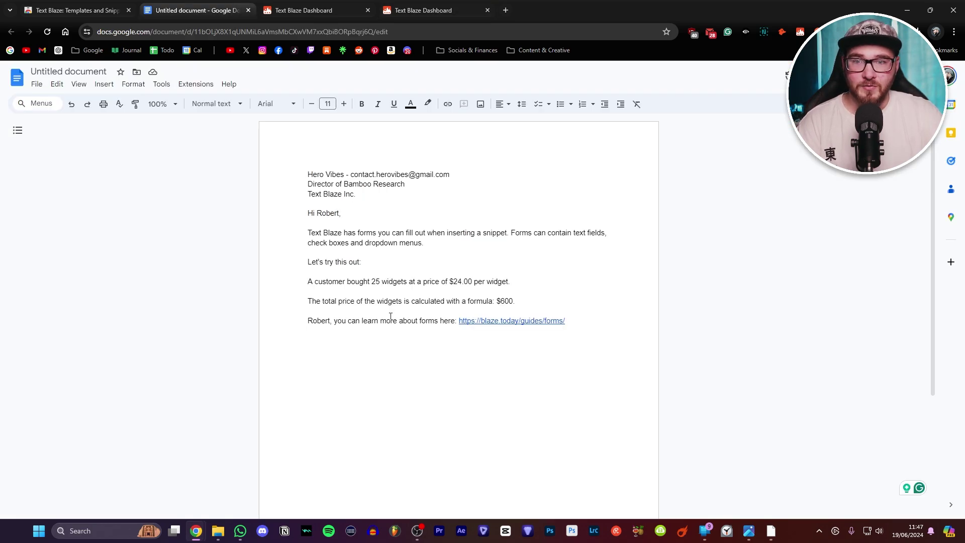
pyautogui.hotkey('ctrl', 'a')
pyautogui.press('BackSpace')
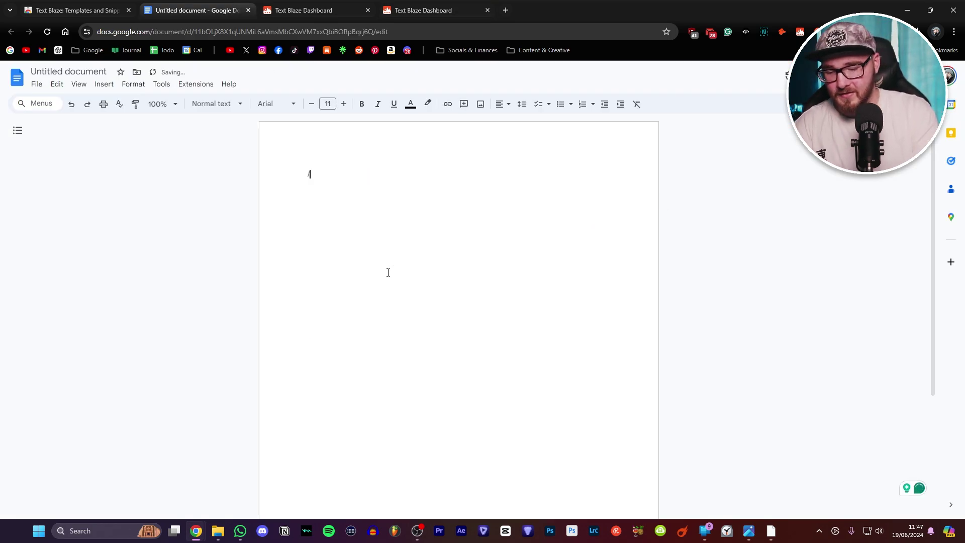
pyautogui.write('/dm')
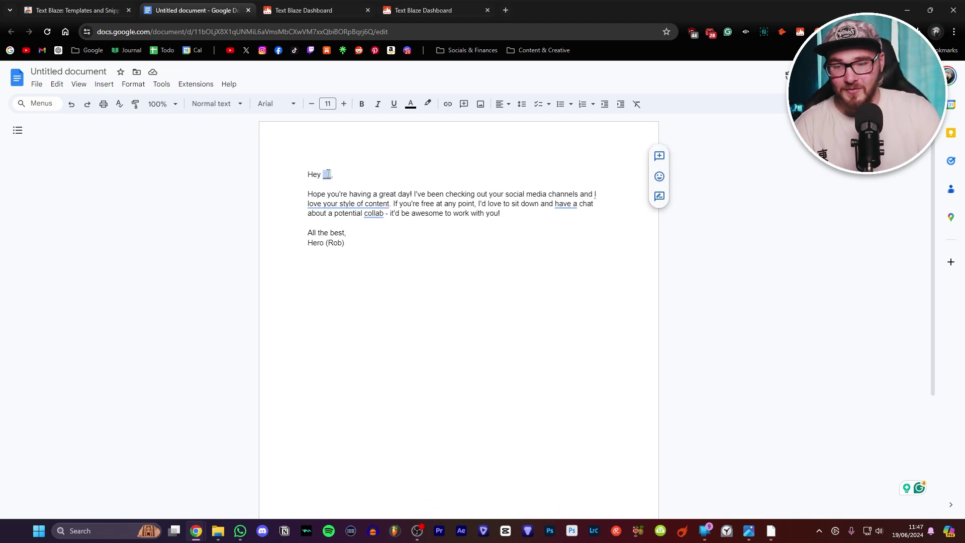
pyautogui.write('Tim')
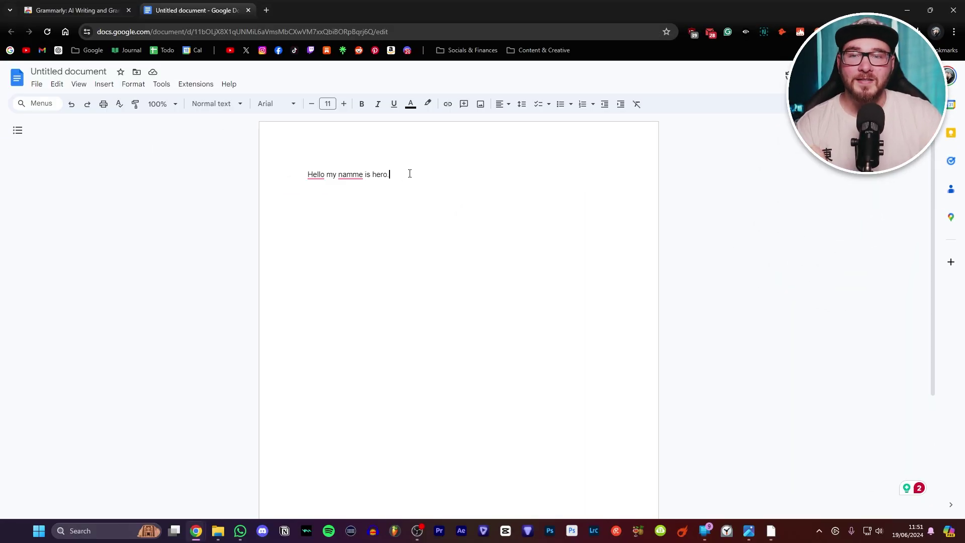
# Accept Grammarly's suggestion to correct 'namme' to 'name'.
pyautogui.moveTo(365, 184)
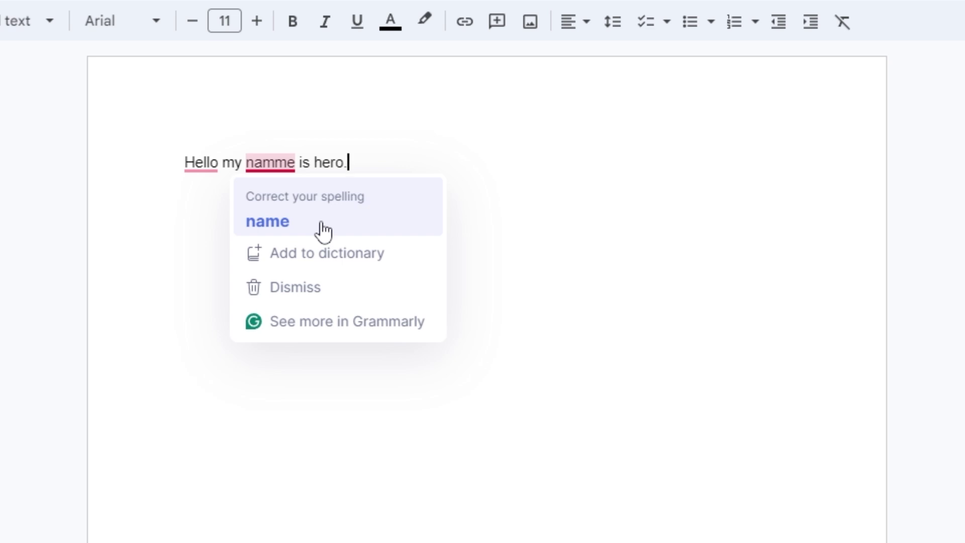
pyautogui.click(324, 231)
pyautogui.moveTo(216, 157)
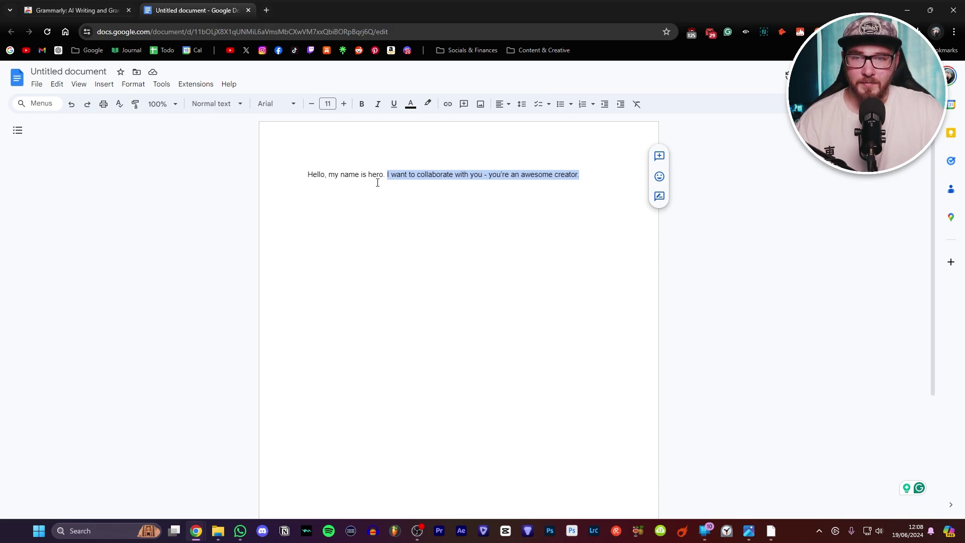
# In Grammarly's rewrite assistant, try casual, neutral and formal voice settings, ending on neutral.
pyautogui.click(906, 488)
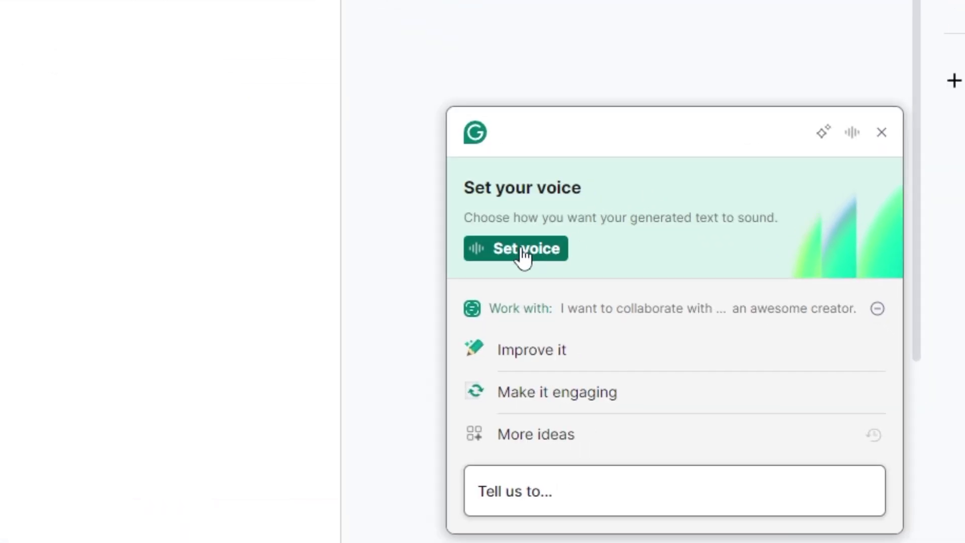
pyautogui.click(744, 343)
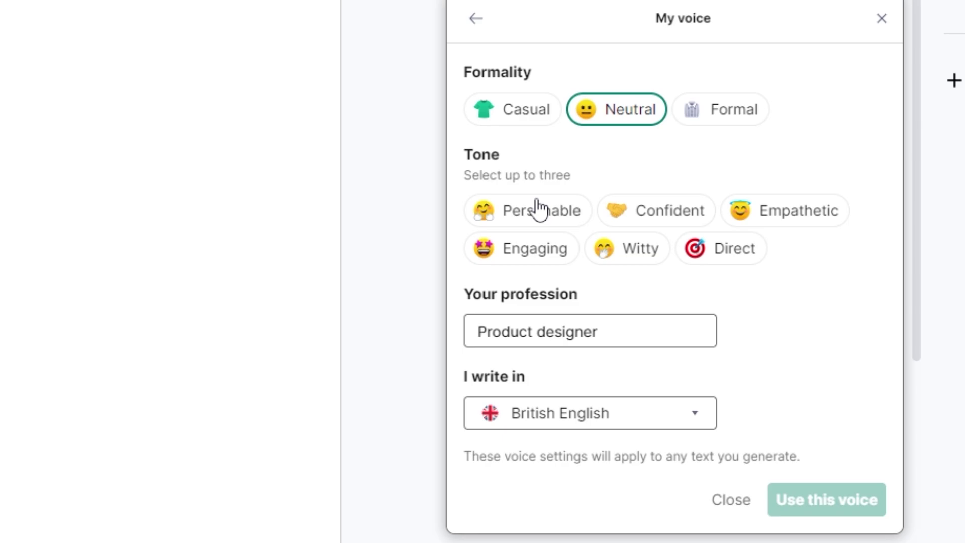
pyautogui.click(517, 107)
pyautogui.click(597, 115)
pyautogui.click(735, 115)
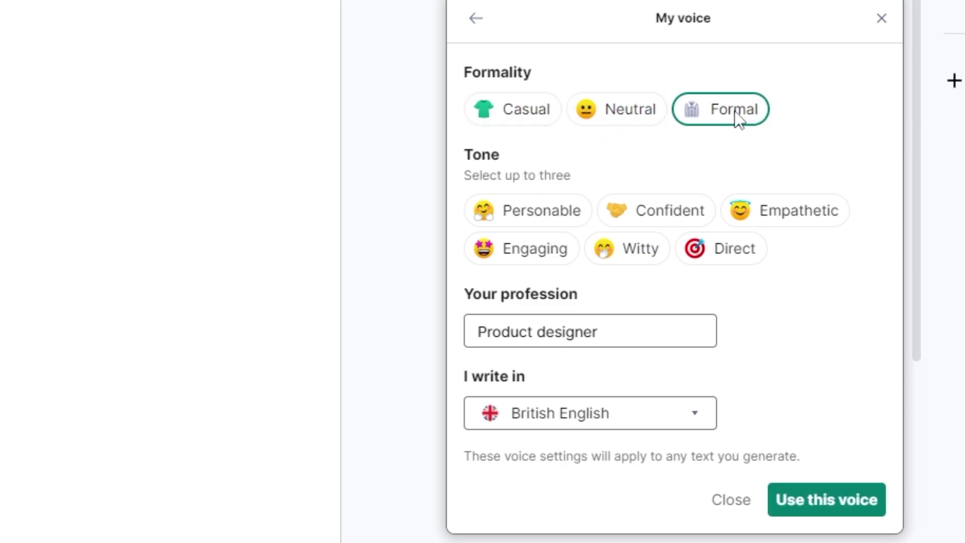
pyautogui.click(654, 110)
pyautogui.press('Escape')
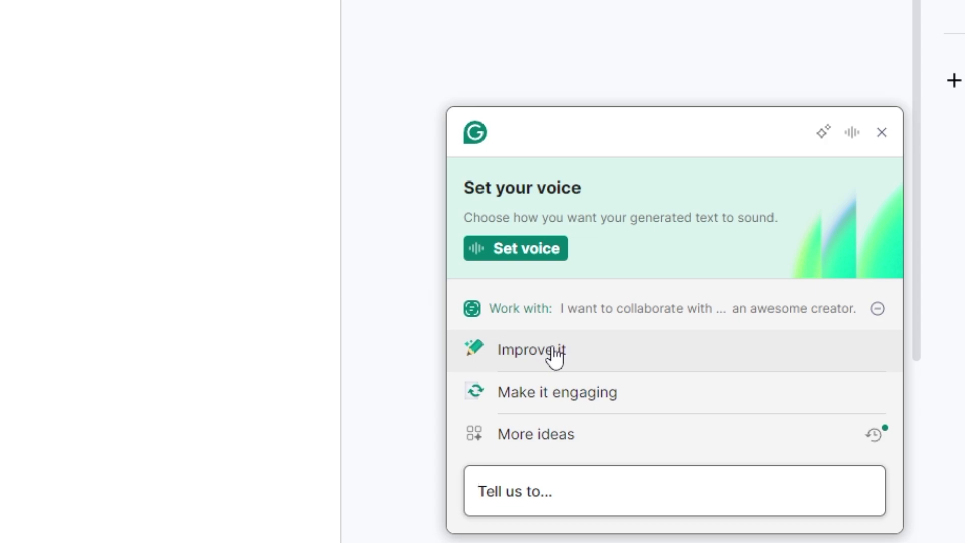
# Have Grammarly improve the sentence, make it persuasive, and insert the rewrite.
pyautogui.click(565, 360)
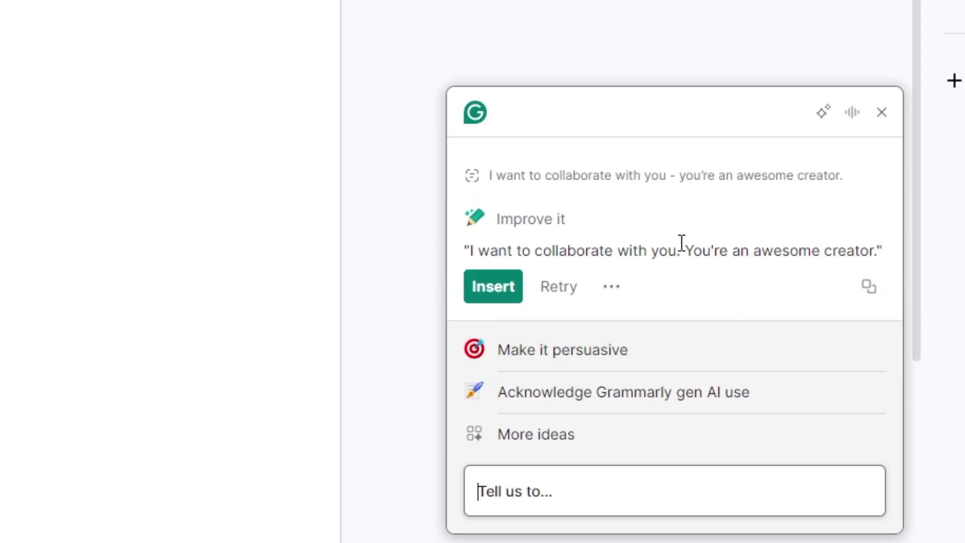
pyautogui.click(569, 360)
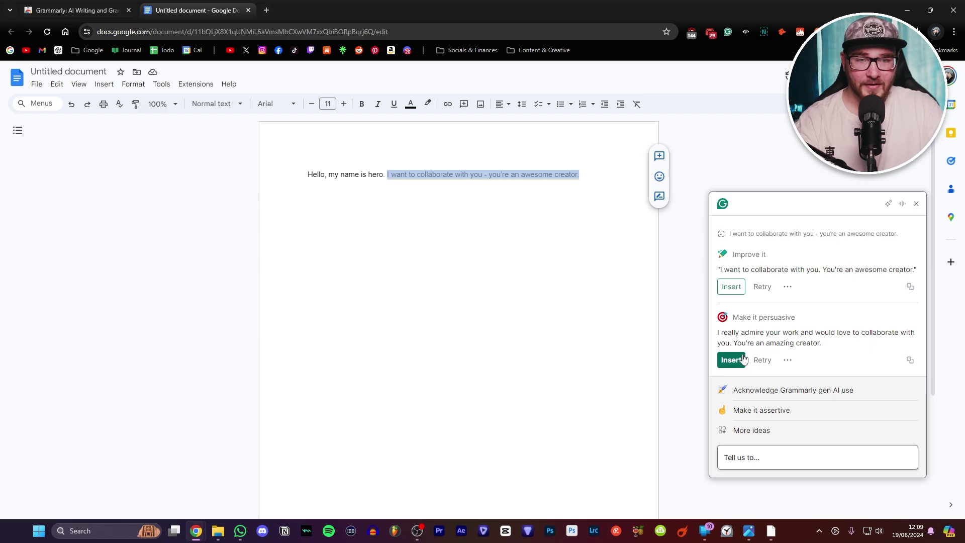
pyautogui.click(732, 359)
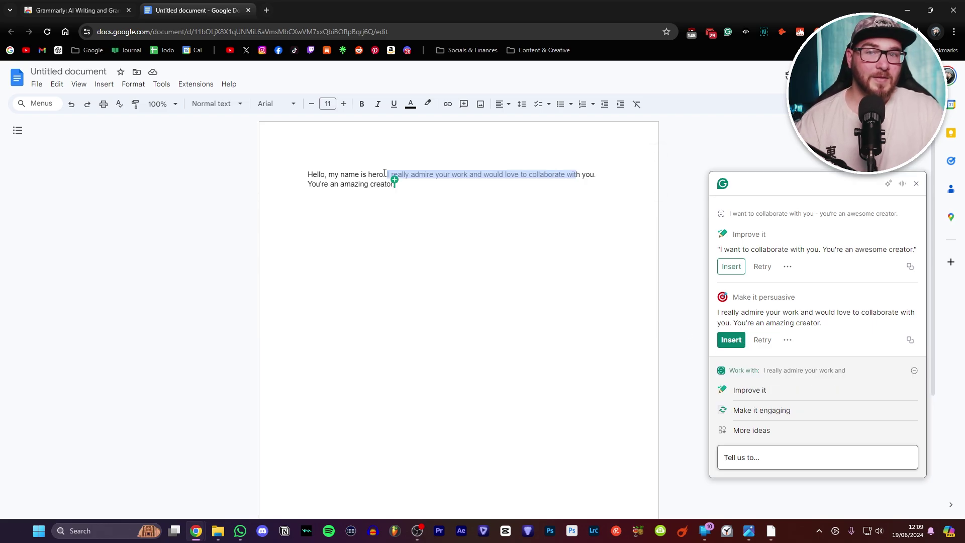
# Select all the document text and show Grammarly's More ideas rewrite list.
pyautogui.hotkey('ctrl', 'a')
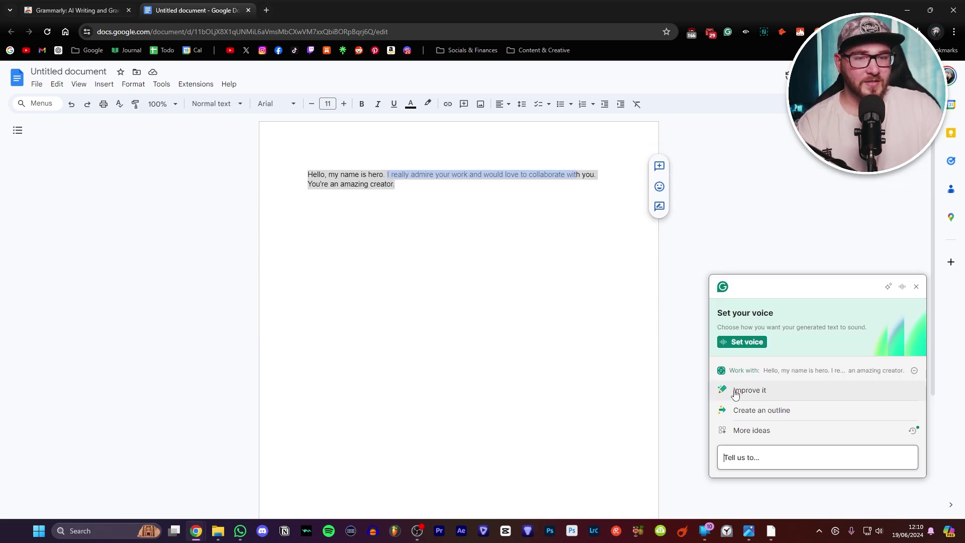
pyautogui.click(759, 433)
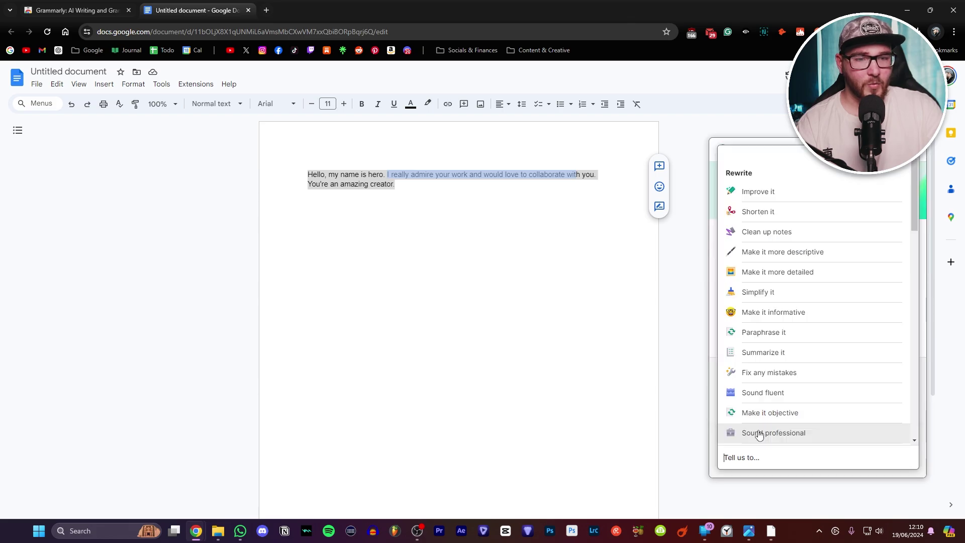
pyautogui.scroll(-3, 774, 314)
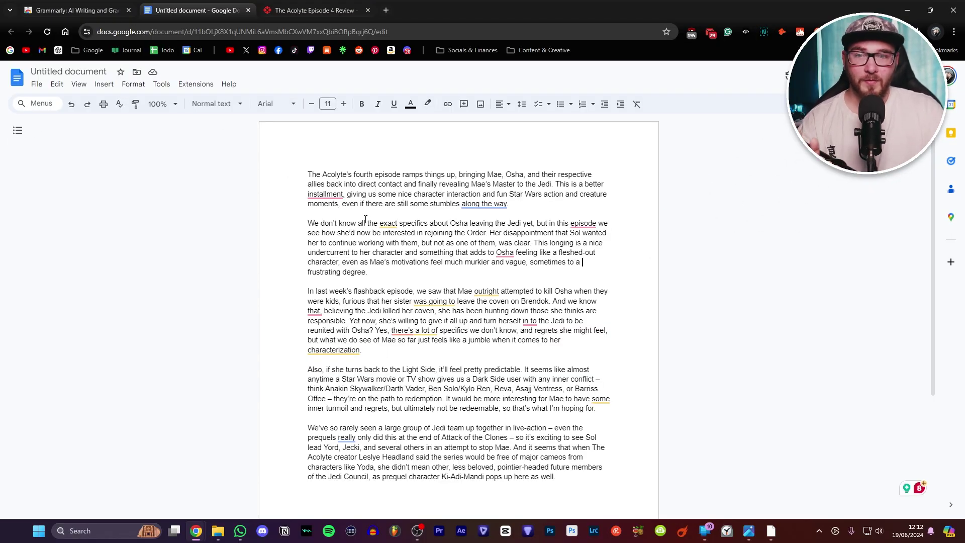
# Have Grammarly summarize the Acolyte review and put the summary in place of the document text.
pyautogui.scroll(-3, 365, 218)
pyautogui.scroll(3, 570, 333)
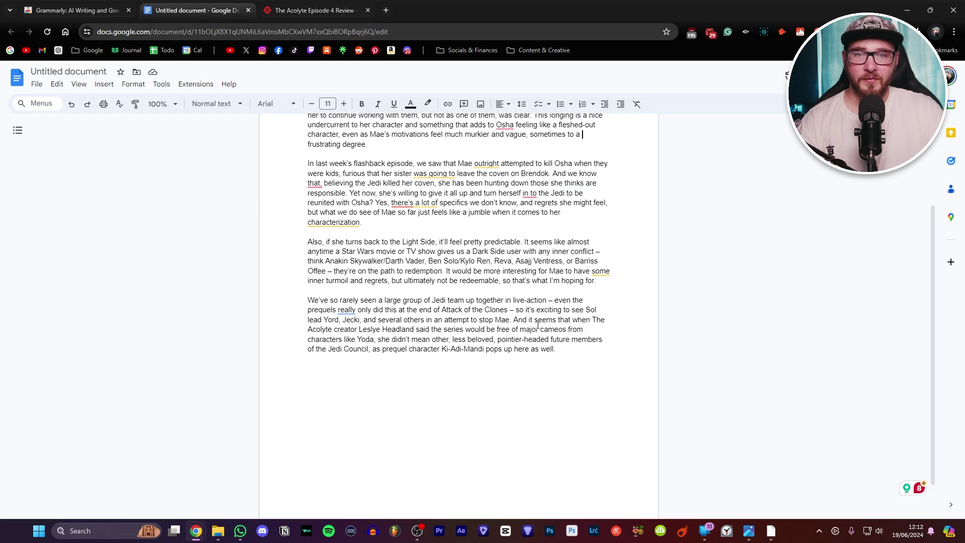
pyautogui.hotkey('ctrl', 'a')
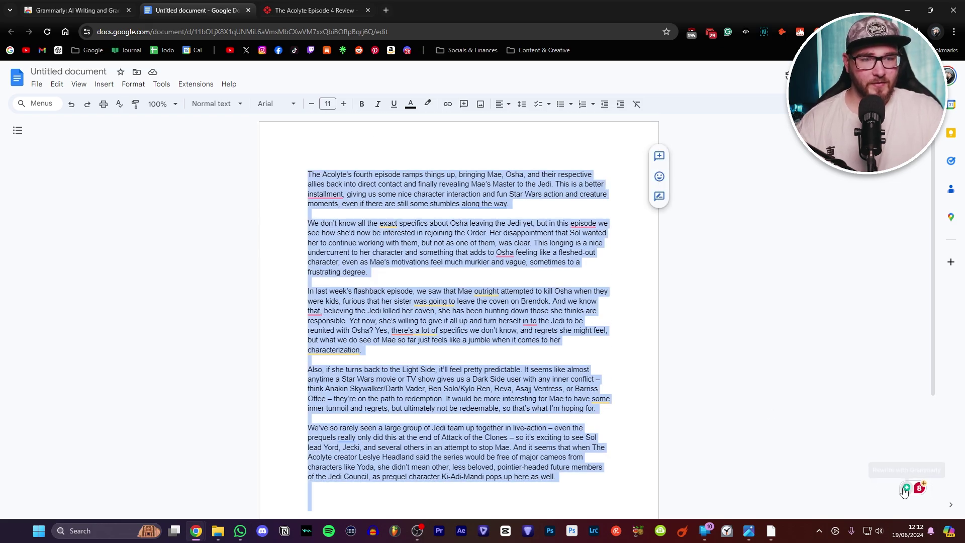
pyautogui.click(907, 487)
pyautogui.click(585, 447)
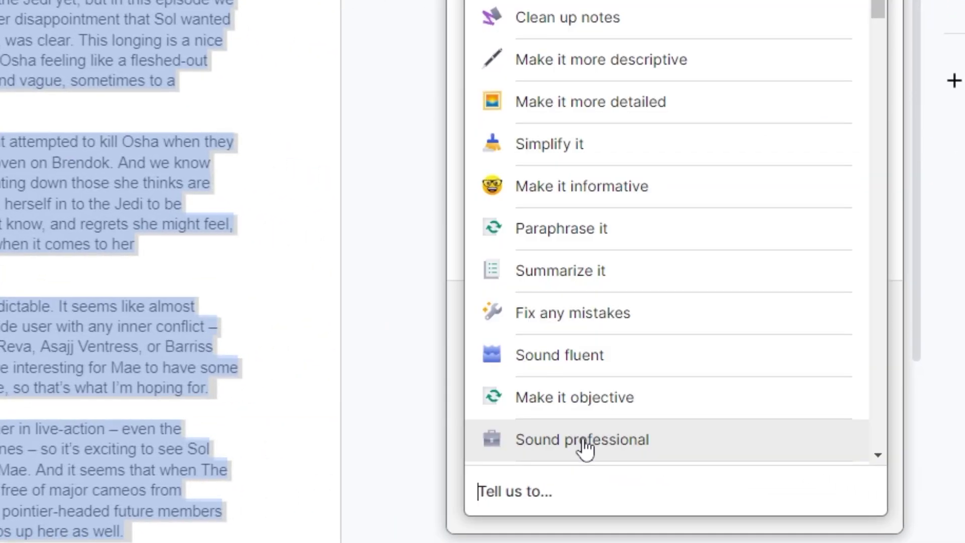
pyautogui.click(583, 278)
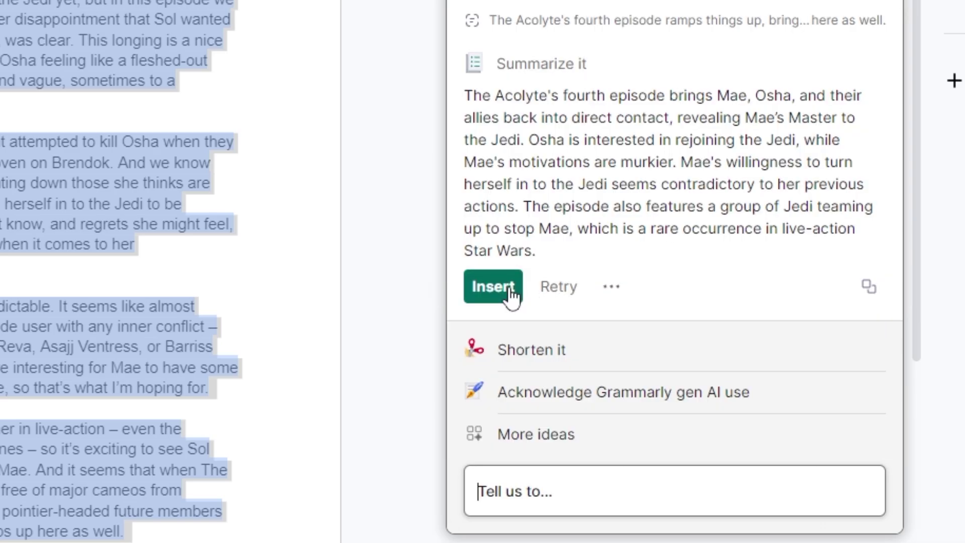
pyautogui.moveTo(535, 251); pyautogui.dragTo(467, 101)
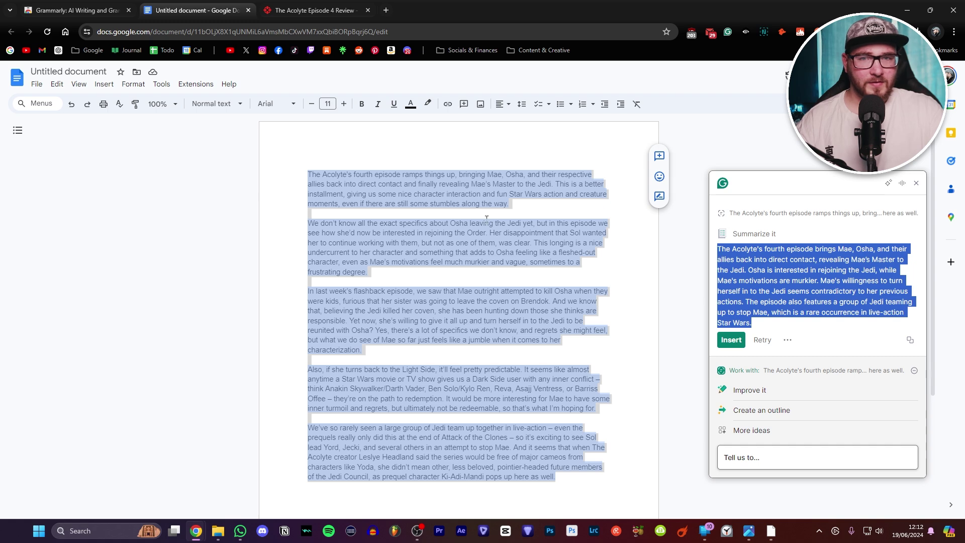
pyautogui.write('The Acolyte’s fourth episode brings Mae, Osha, and their allies back into direct contact, revealing Mae’s Master to the Jedi. Osha is interested in rejoining the Jedi, while Mae’s motivations are murkier. Mae’s willingness to turn herself in to the Jedi seems contradictory to her previous actions. The episode also features a group of Jedi teaming up to stop Mae, which is a rare occurrence in live-action Star Wars.')
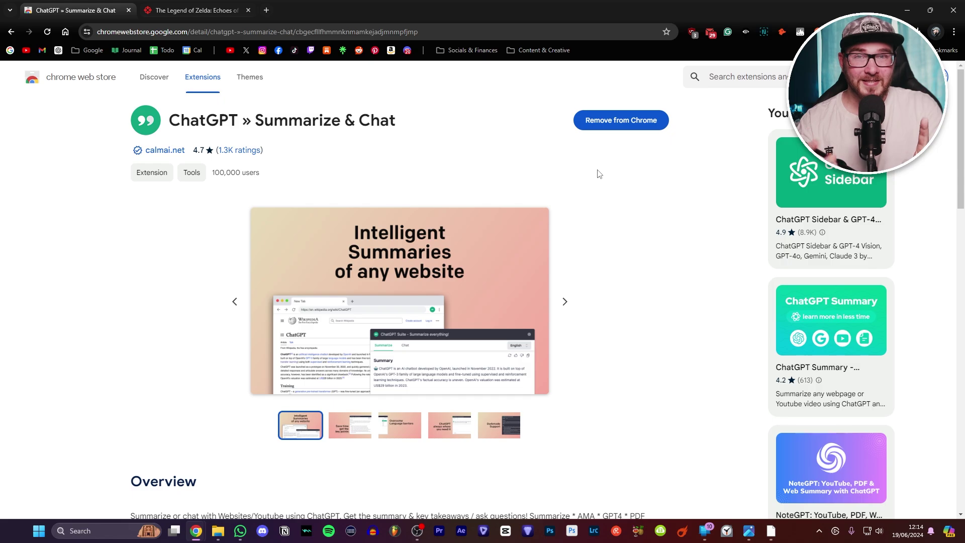
# Switch to the IGN Zelda: Echoes of Wisdom article and scroll through it.
pyautogui.click(177, 12)
pyautogui.scroll(-15, 583, 157)
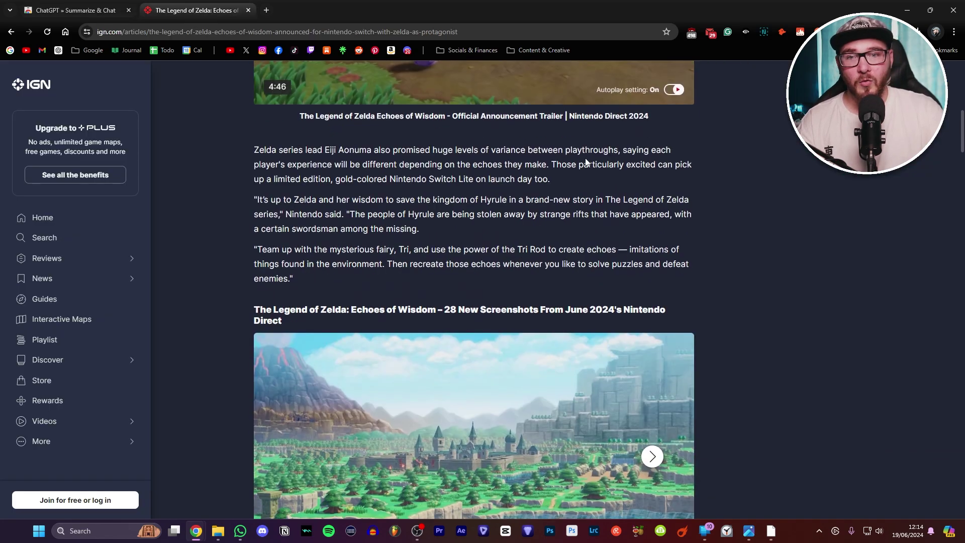
pyautogui.scroll(-8, 585, 157)
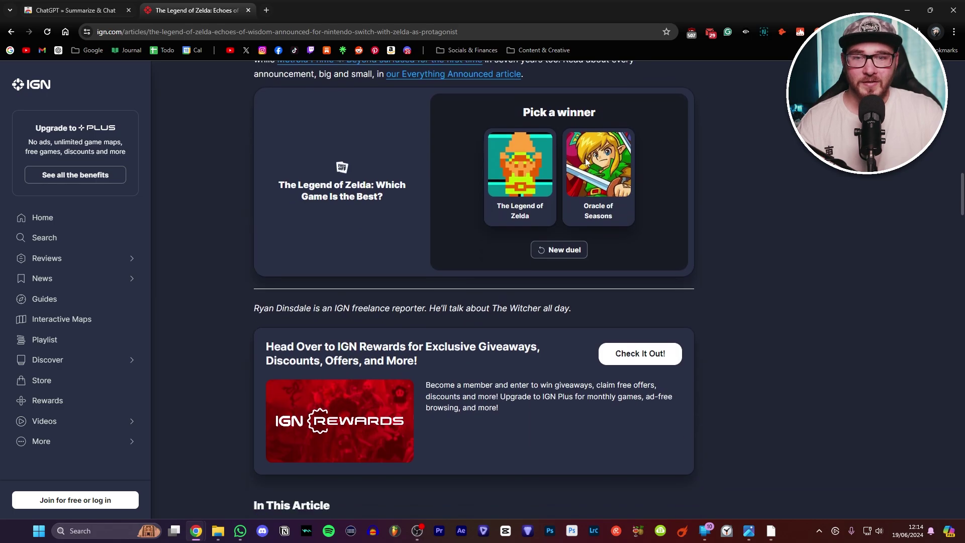
pyautogui.scroll(7, 585, 158)
pyautogui.scroll(12, 585, 158)
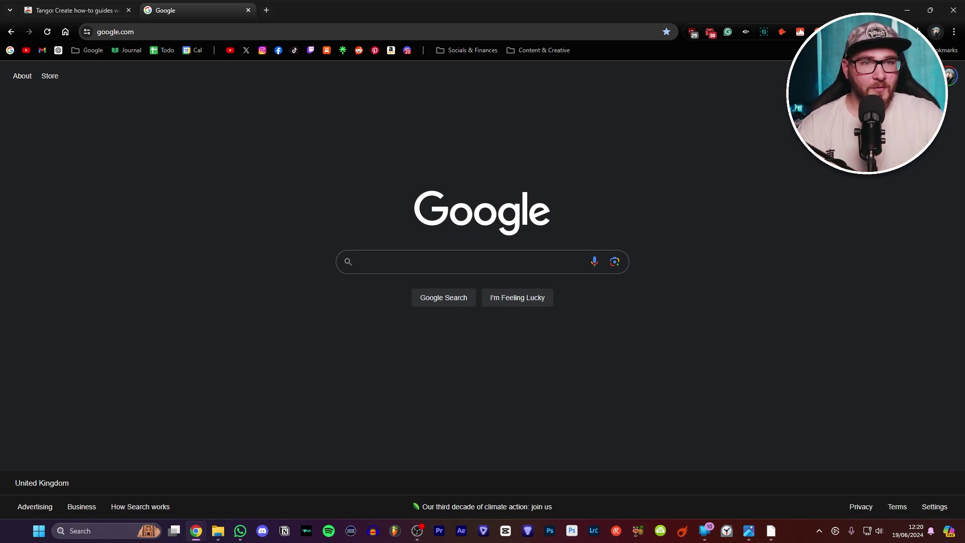
# Start a Tango capture, search Google for 'youtube', and open the YouTube home page.
pyautogui.click(819, 31)
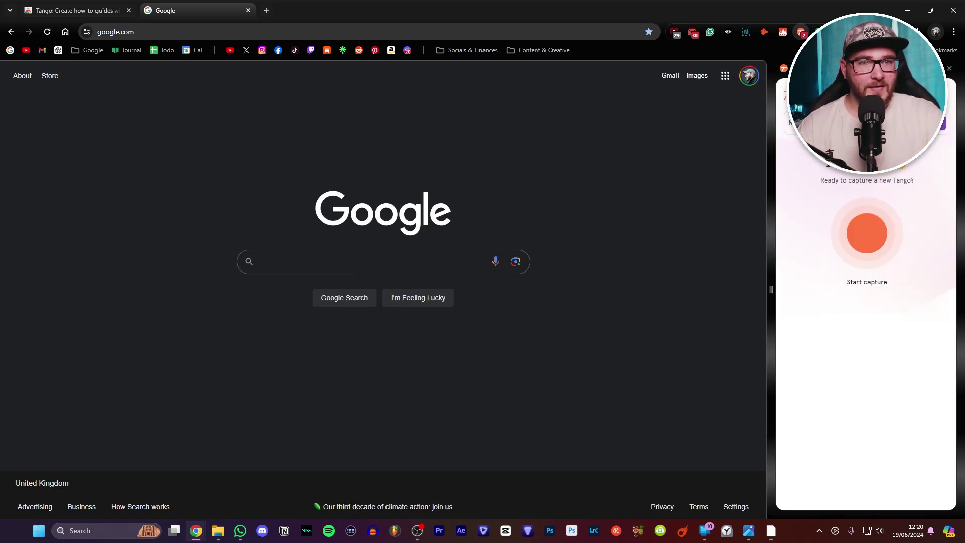
pyautogui.click(864, 235)
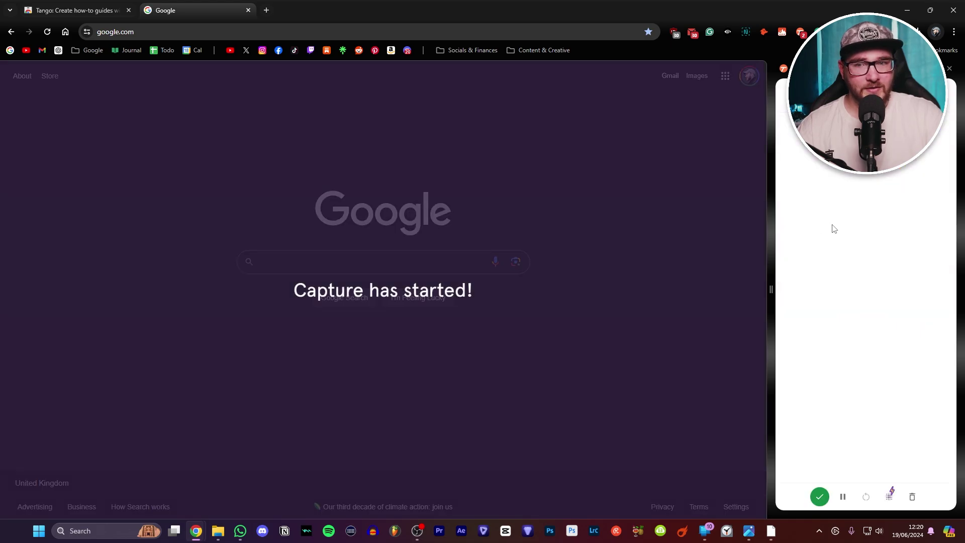
pyautogui.click(405, 255)
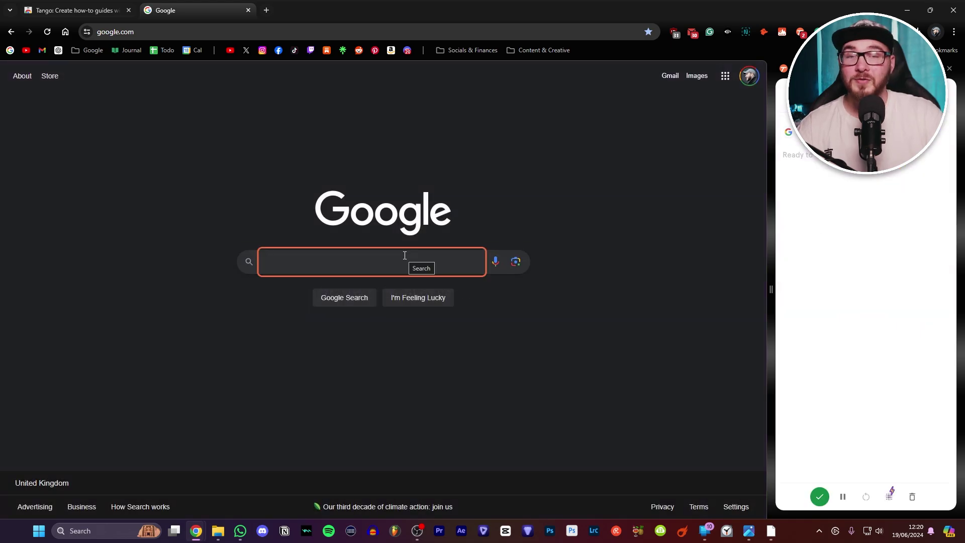
pyautogui.write('youtube')
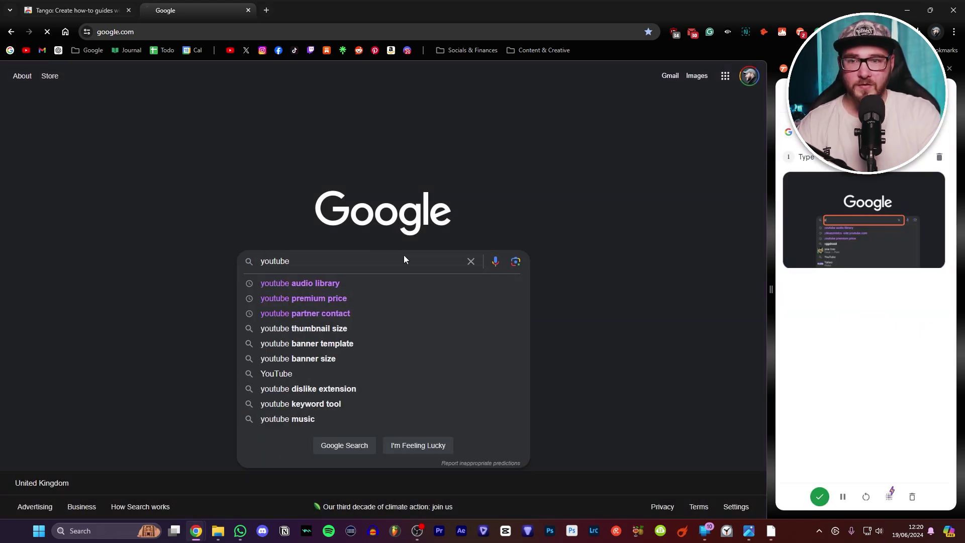
pyautogui.press('Return')
pyautogui.click(150, 172)
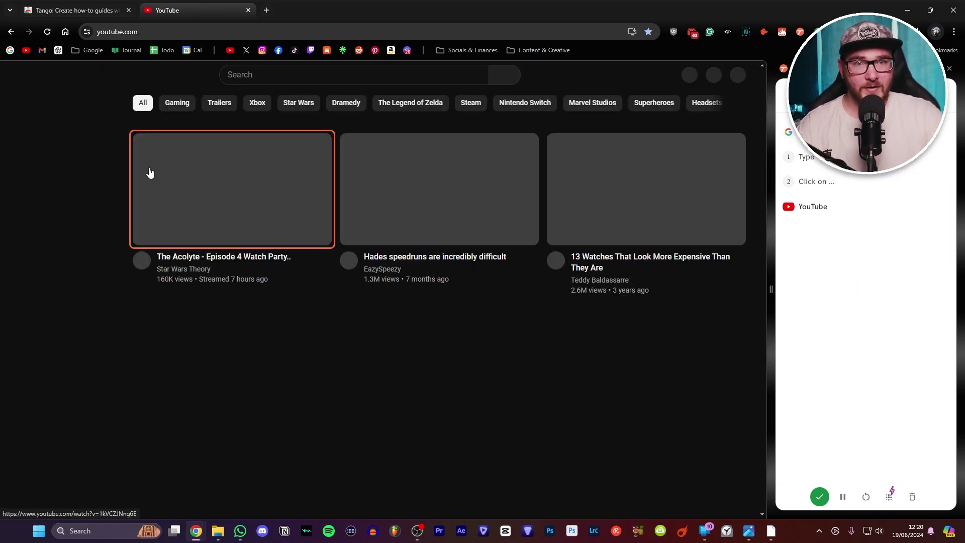
# Go to YouTube Studio's Audio library, search for 'Happy', and finish the capture.
pyautogui.click(735, 74)
pyautogui.click(652, 219)
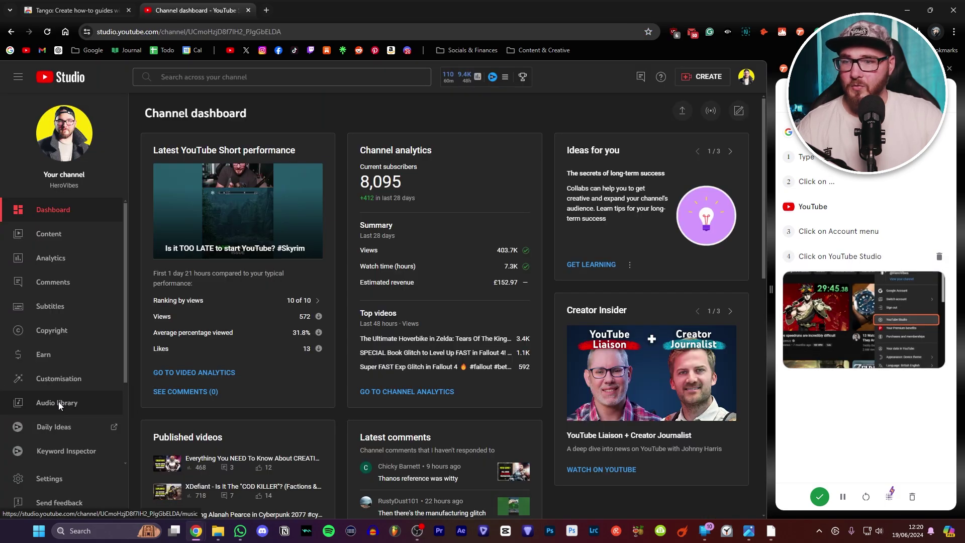
pyautogui.click(58, 402)
pyautogui.click(230, 173)
pyautogui.write('Happy Songs')
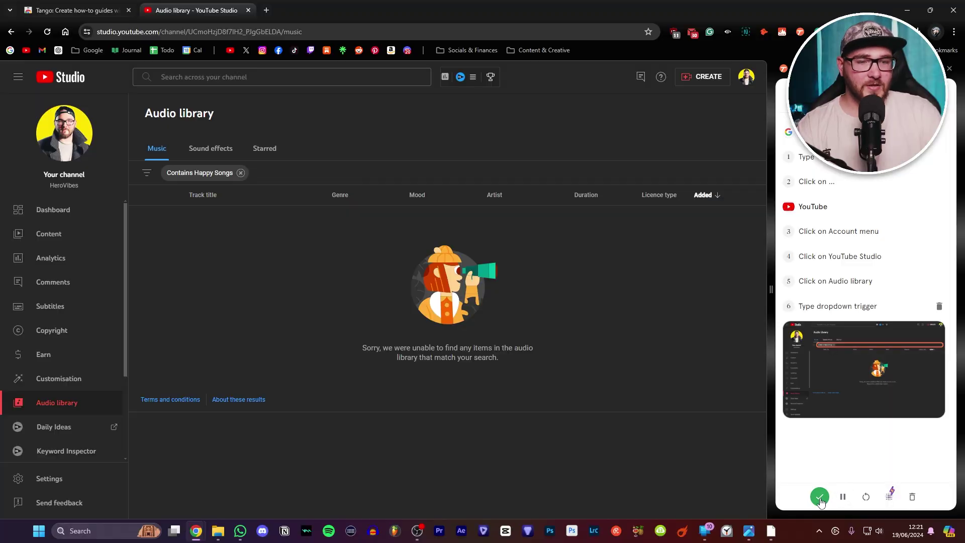
pyautogui.click(820, 498)
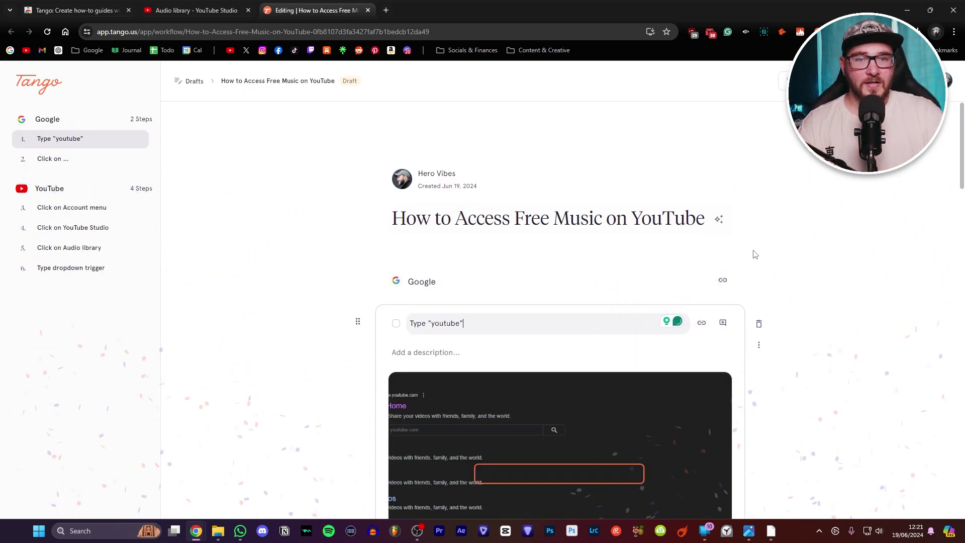
# Review the draft guide's steps and edit the YouTube Studio step's title.
pyautogui.scroll(-3, 650, 263)
pyautogui.scroll(-7, 469, 326)
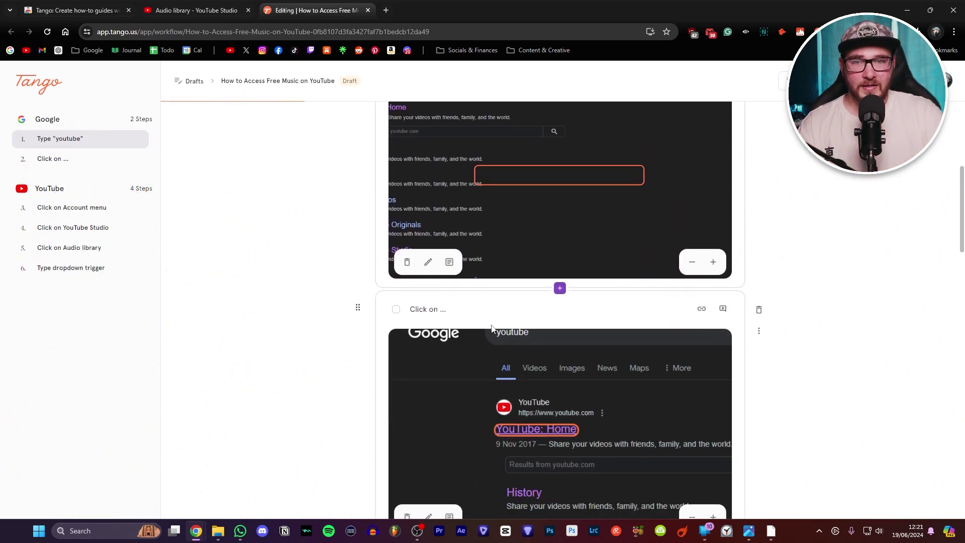
pyautogui.scroll(-10, 556, 317)
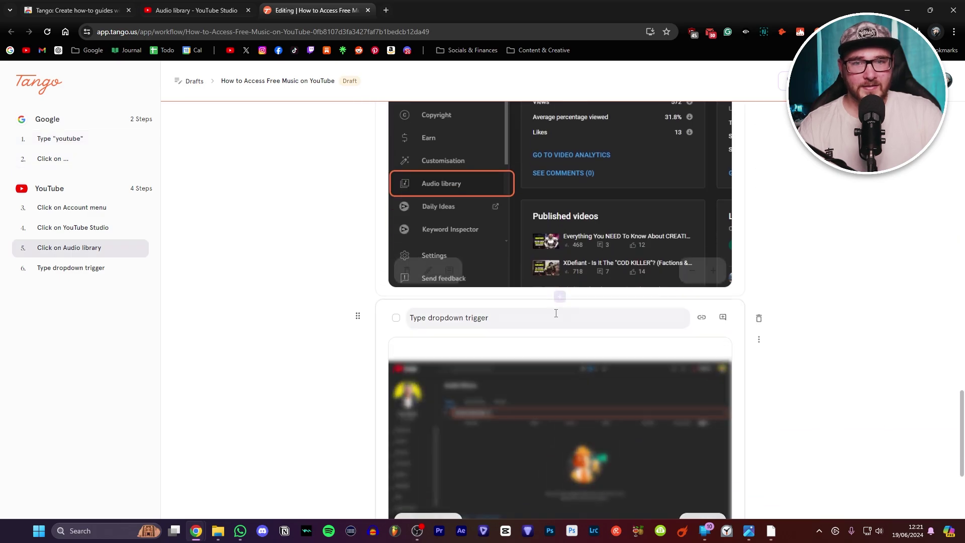
pyautogui.click(458, 317)
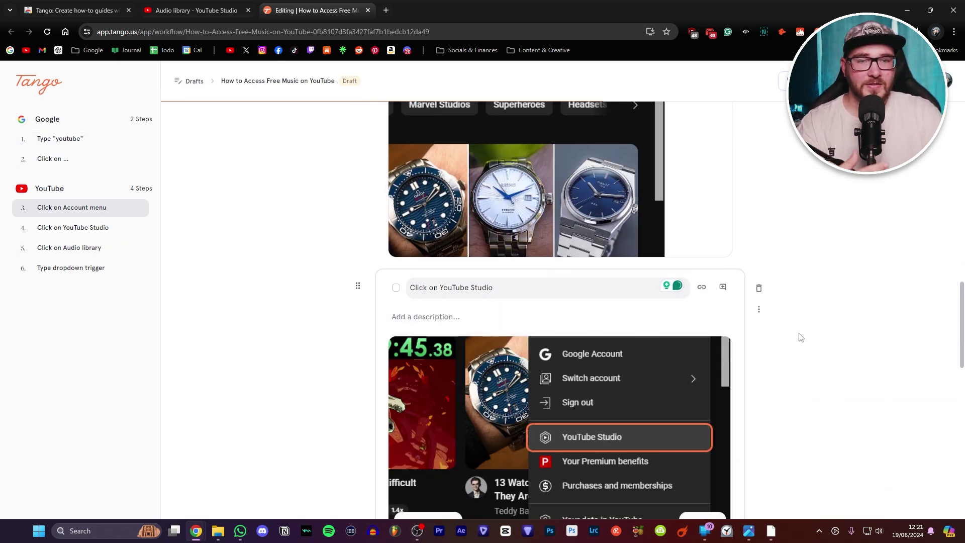
pyautogui.scroll(20, 801, 337)
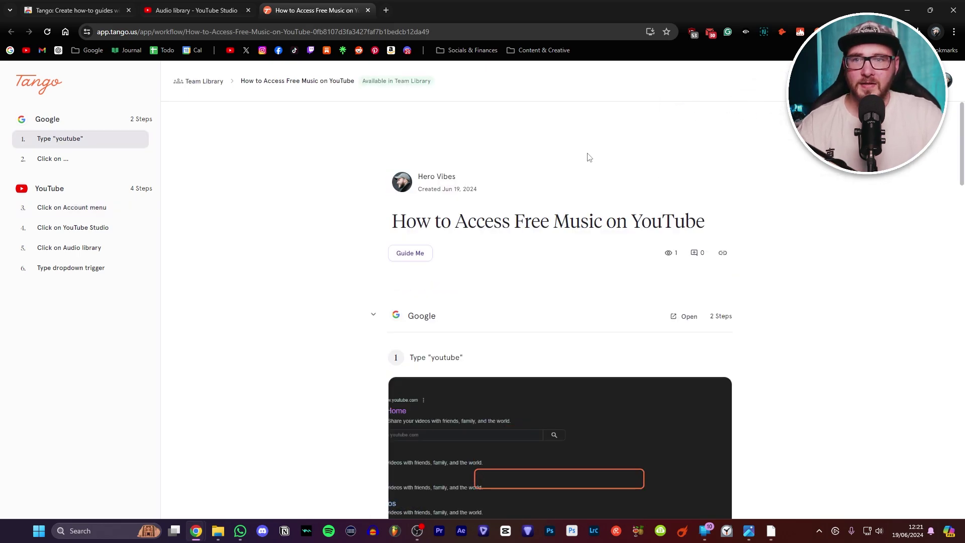
pyautogui.scroll(-15, 333, 205)
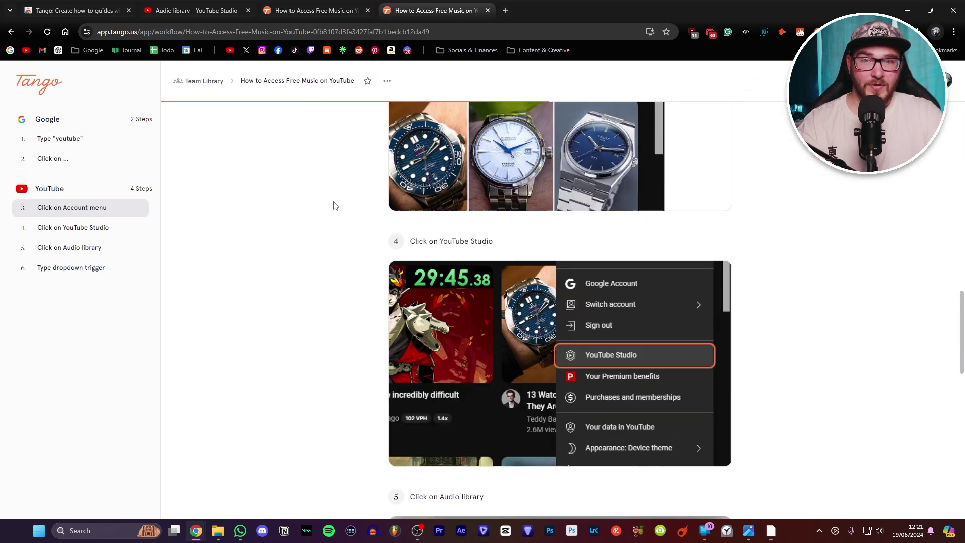
pyautogui.scroll(-4, 336, 205)
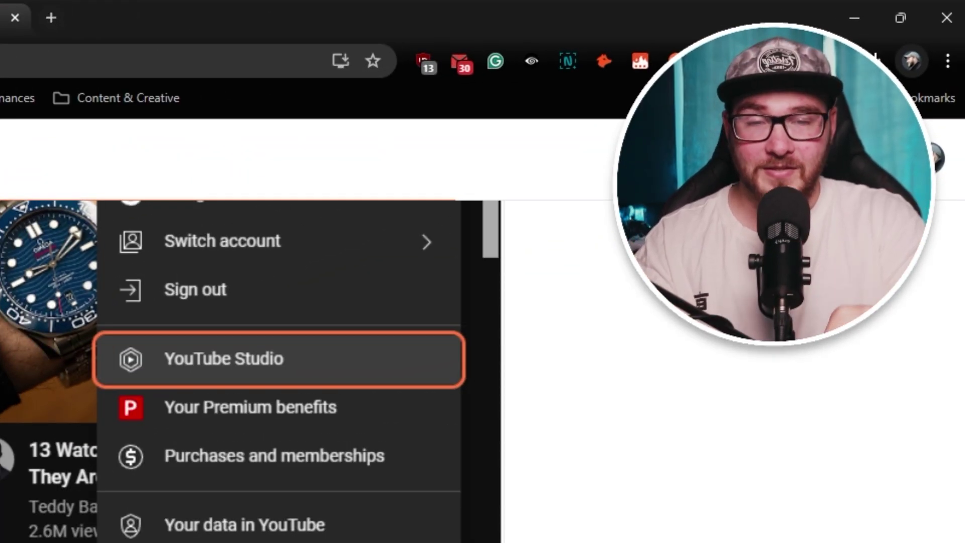
pyautogui.scroll(-5, 335, 206)
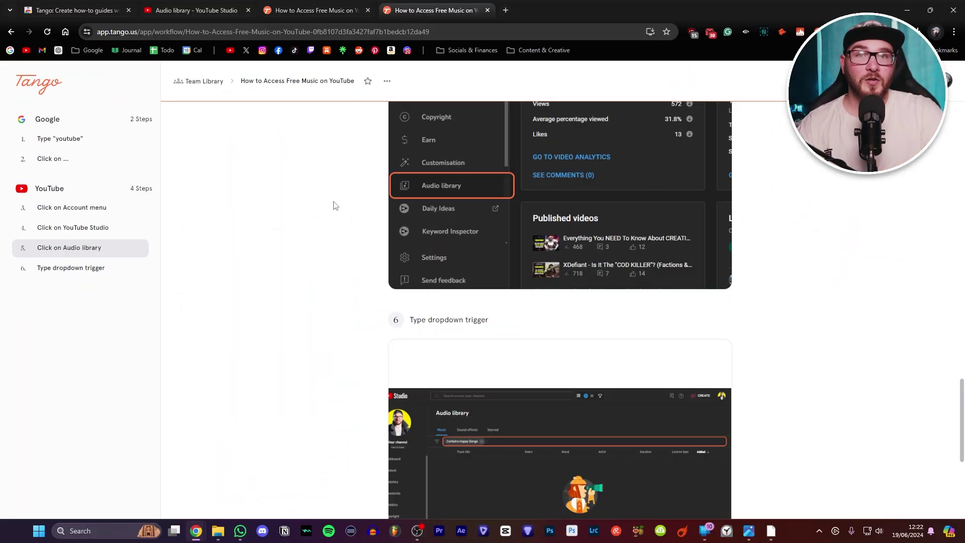
# Close the extra tab and export the Tango guide as 'How to Access Free Music on YouTube.pdf'.
pyautogui.hotkey('ctrl', 'w')
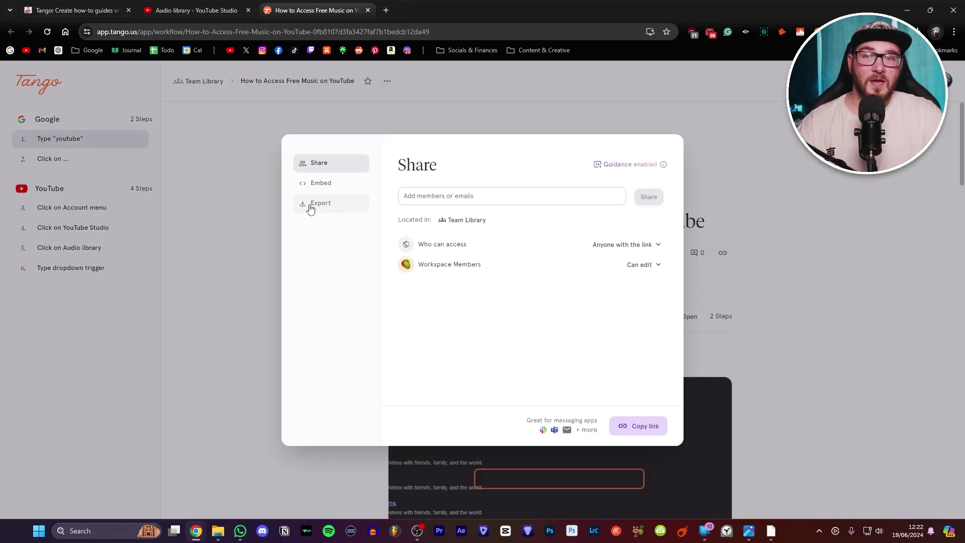
pyautogui.click(322, 204)
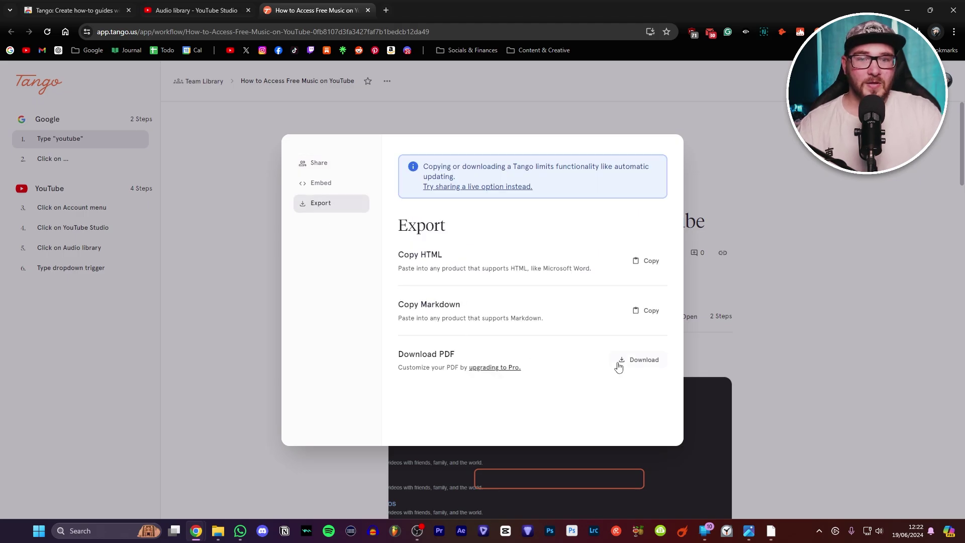
pyautogui.click(638, 360)
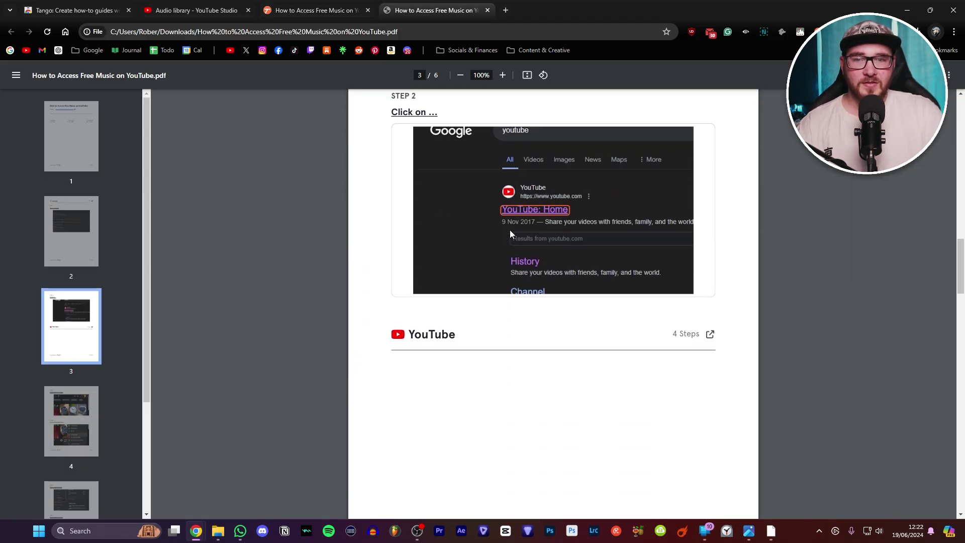
pyautogui.scroll(-15, 510, 230)
pyautogui.scroll(-8, 513, 237)
pyautogui.scroll(-5, 511, 230)
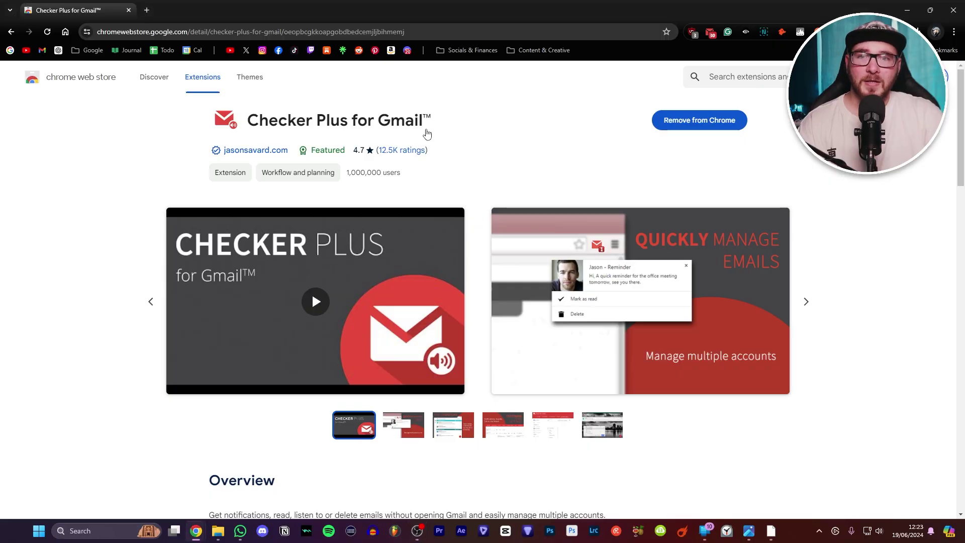
# Open the Checker Plus for Gmail popup to preview the recent inbox emails.
pyautogui.moveTo(427, 134); pyautogui.dragTo(415, 110)
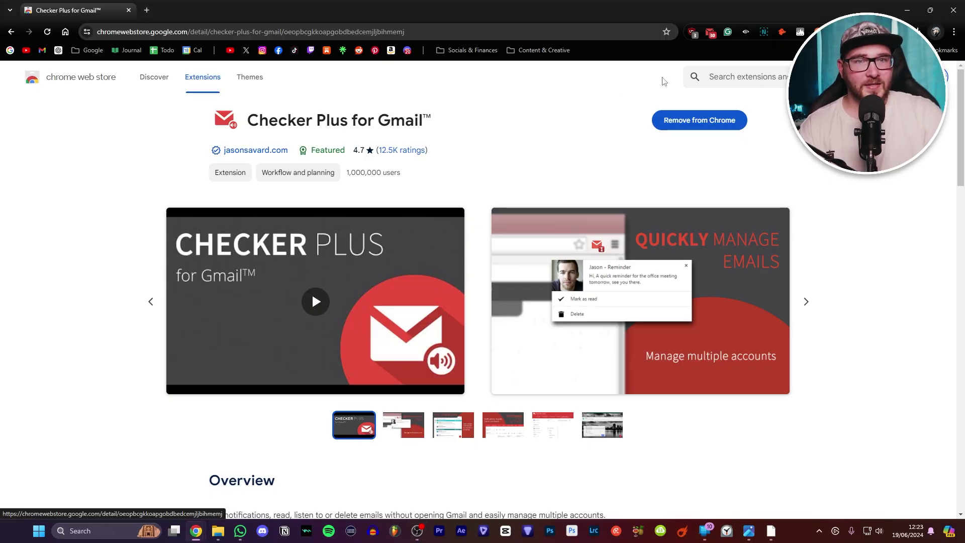
pyautogui.moveTo(715, 35)
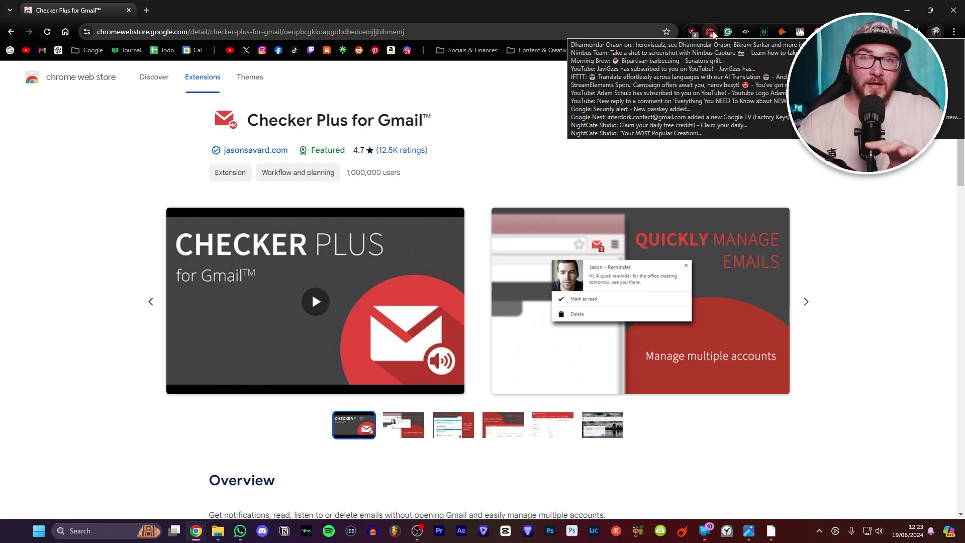
pyautogui.click(714, 34)
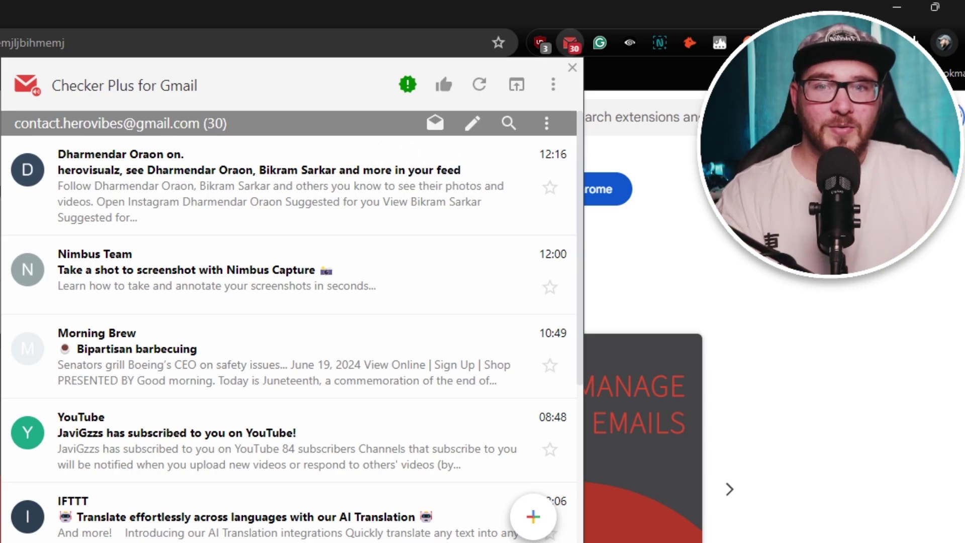
pyautogui.moveTo(496, 179)
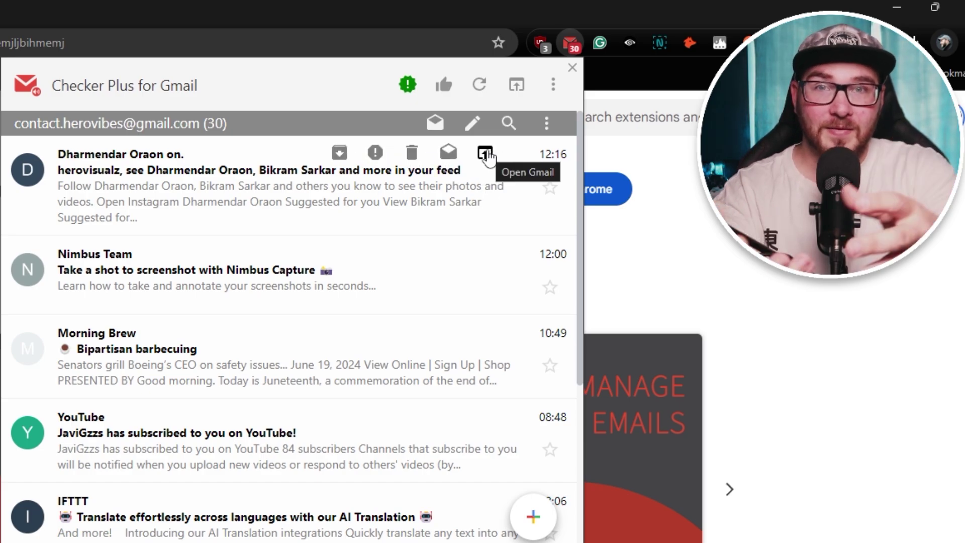
pyautogui.moveTo(412, 86)
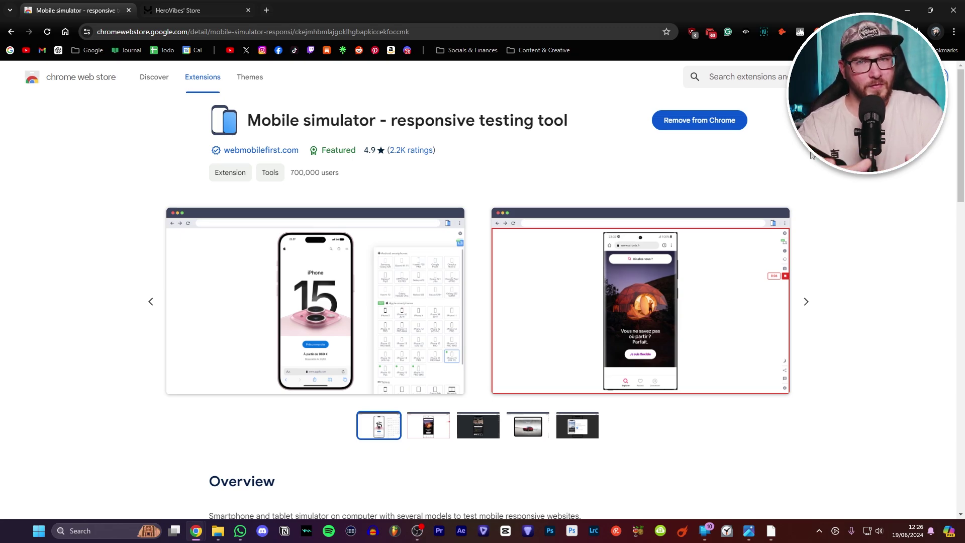
# Switch to the HeroVibes' Store tab and scroll through its Dragon Samurai home page.
pyautogui.click(212, 10)
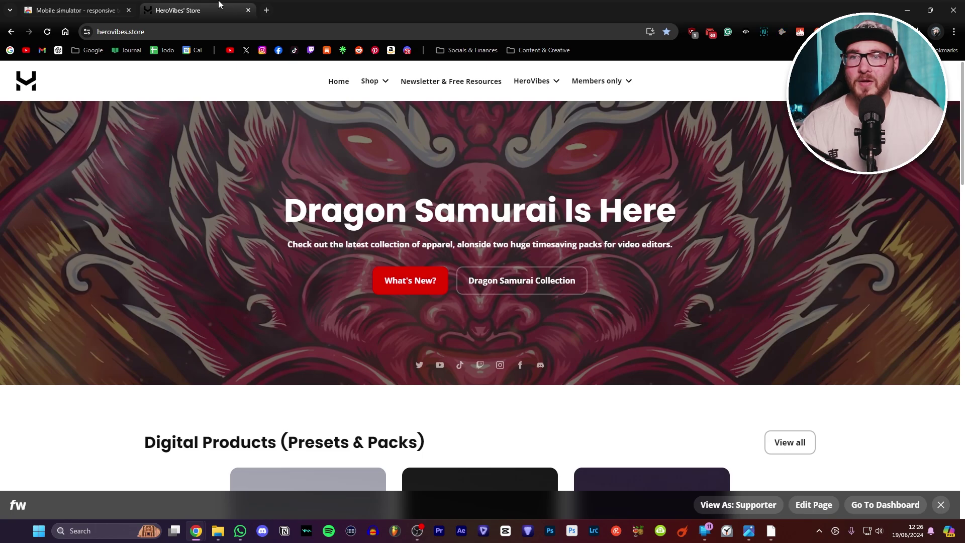
pyautogui.scroll(-1, 723, 198)
pyautogui.scroll(-12, 723, 197)
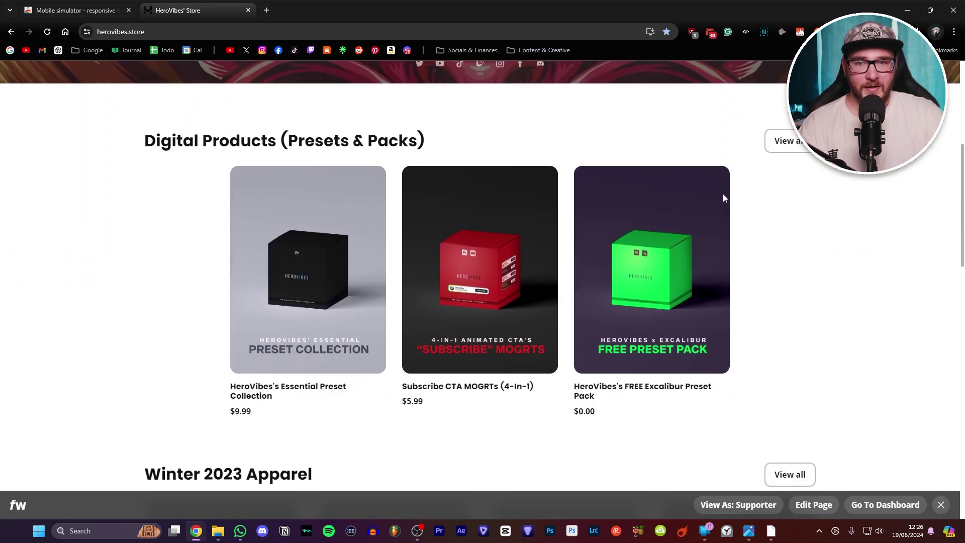
pyautogui.scroll(-4, 724, 197)
pyautogui.scroll(10, 723, 197)
pyautogui.scroll(7, 724, 198)
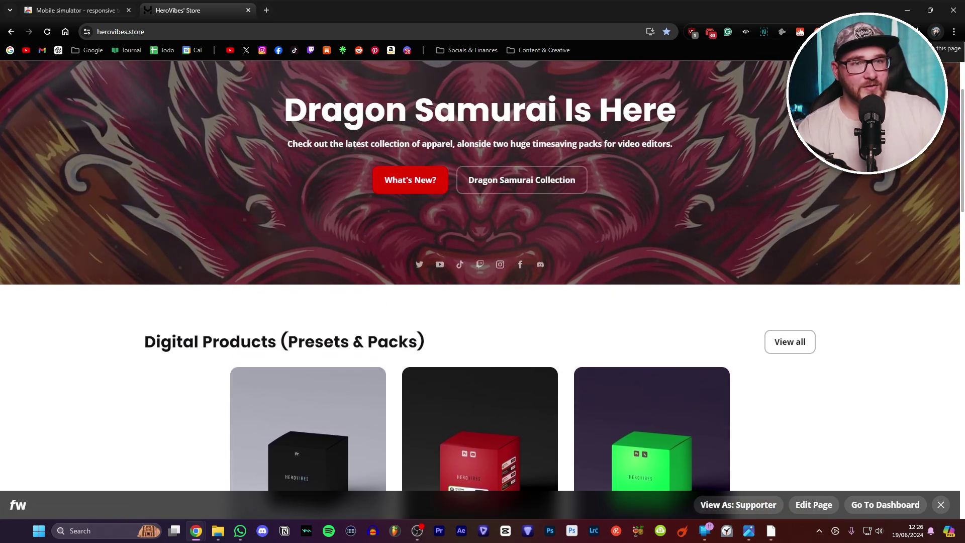
# Preview HeroVibes' Store in the Mobile Simulator phone frame and scroll its apparel grid.
pyautogui.click(918, 31)
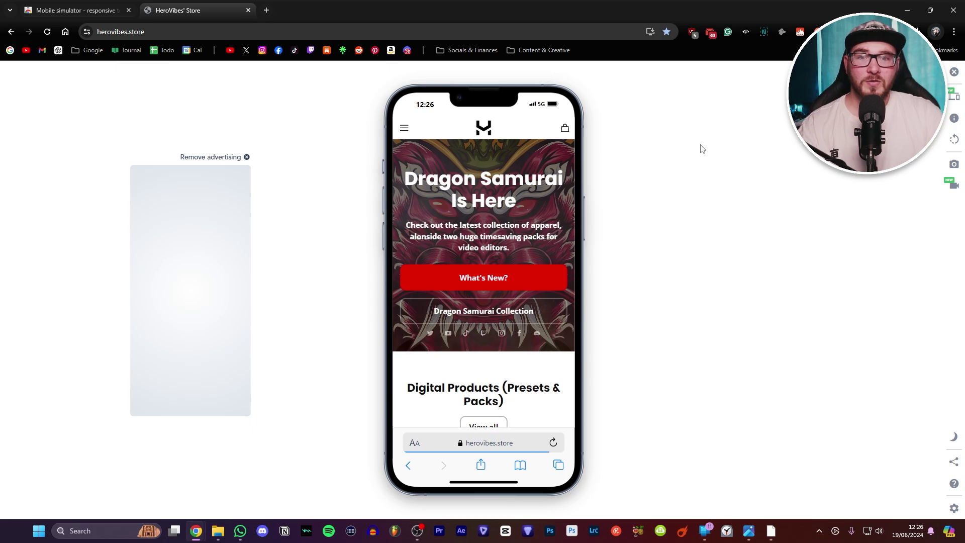
pyautogui.scroll(-8, 485, 212)
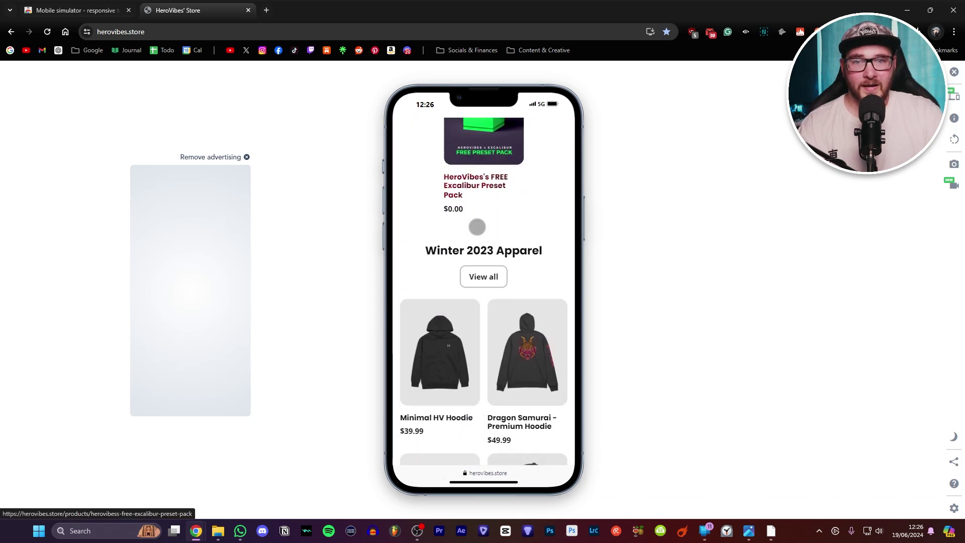
pyautogui.scroll(-4, 444, 233)
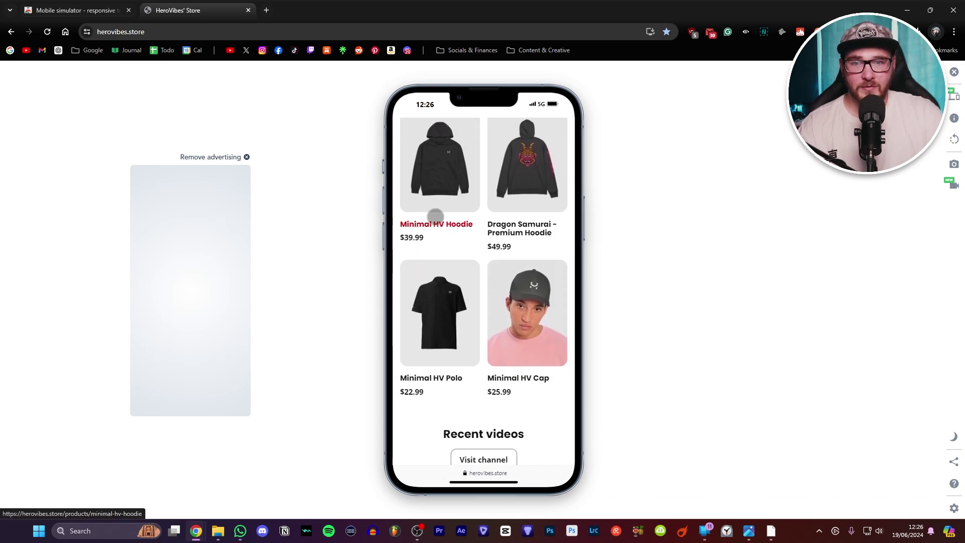
# View the Minimal HV Hoodie product page, then select the current web address.
pyautogui.click(448, 236)
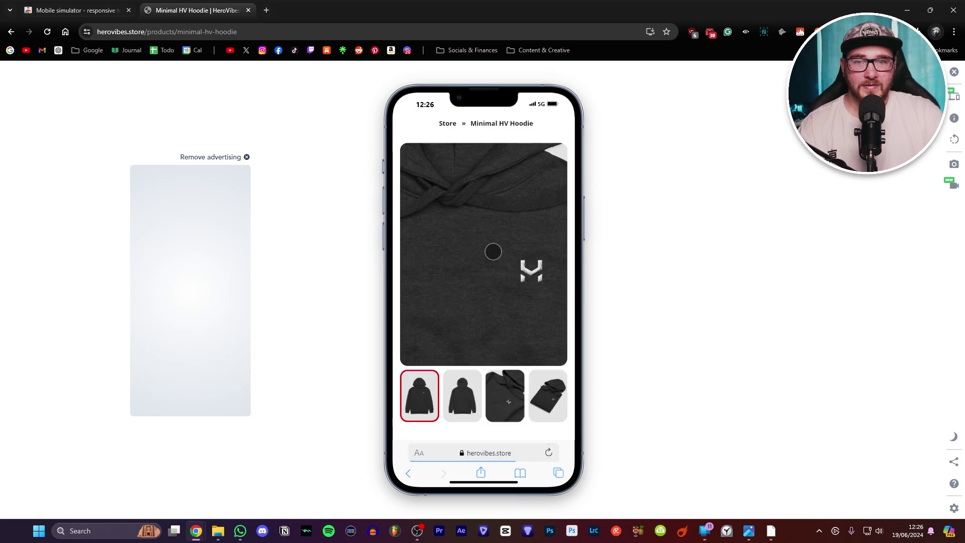
pyautogui.scroll(-3, 513, 303)
pyautogui.scroll(6, 514, 272)
pyautogui.scroll(6, 513, 279)
pyautogui.click(200, 36)
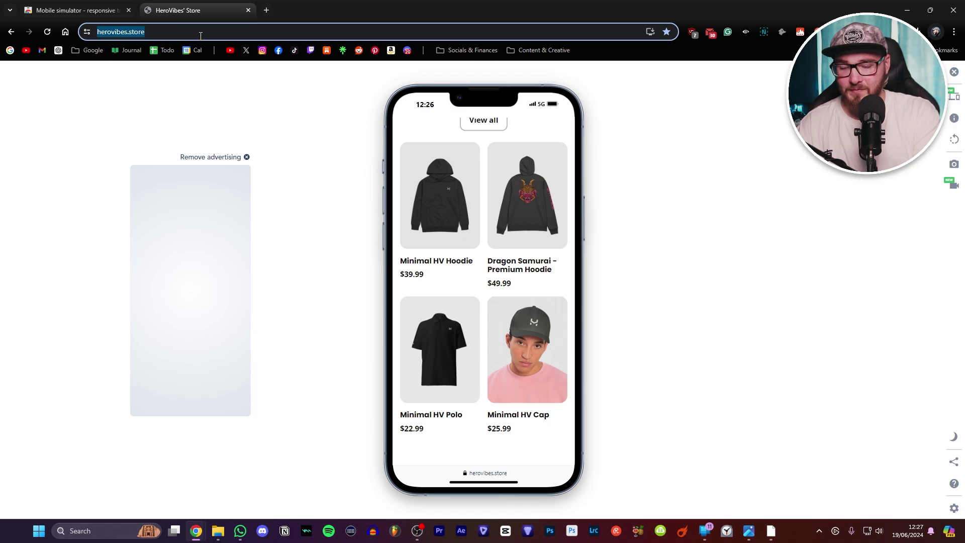
# Load herovibes.substack.com in the phone preview and read the YouTube Finally Defeated AdBlockers article.
pyautogui.write('https://herovibes.substack.com')
pyautogui.press('Return')
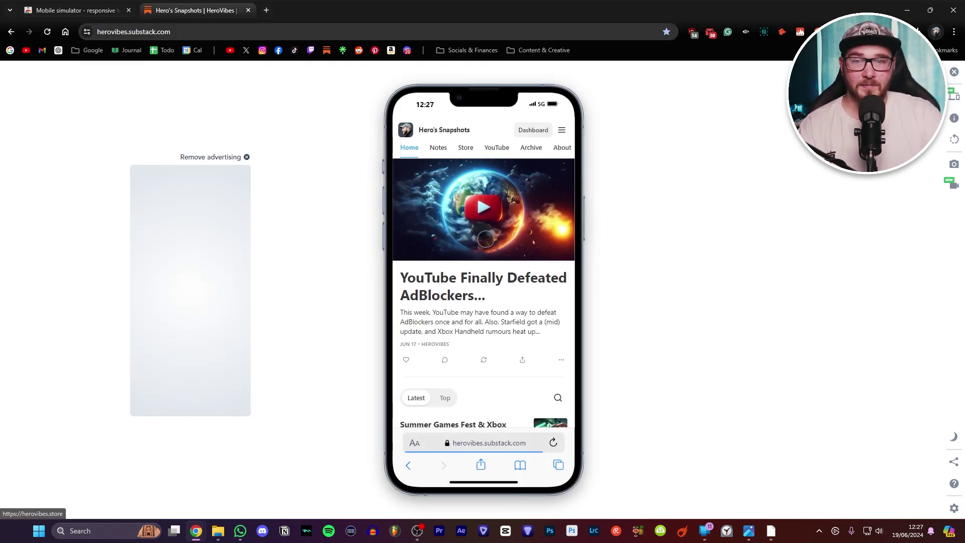
pyautogui.click(489, 255)
pyautogui.scroll(-15, 498, 241)
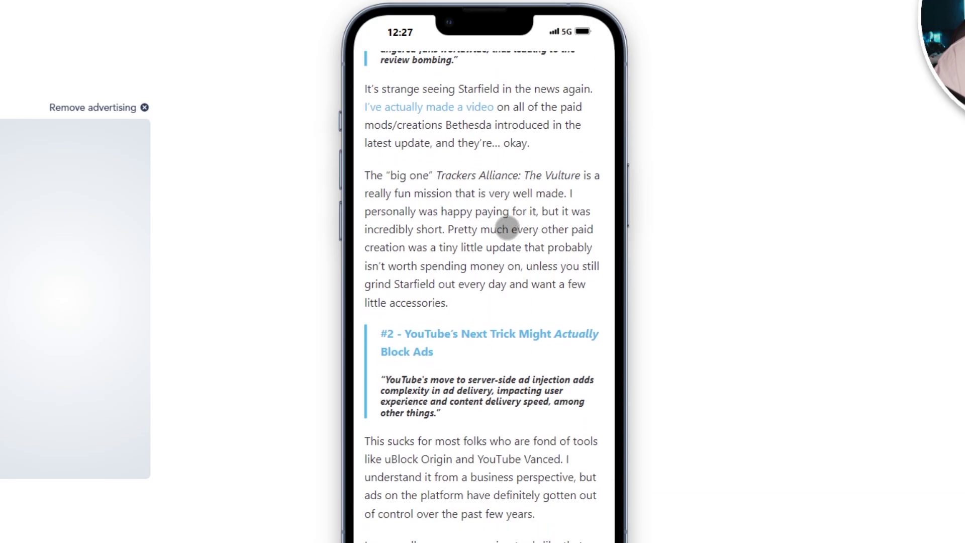
pyautogui.scroll(-15, 507, 229)
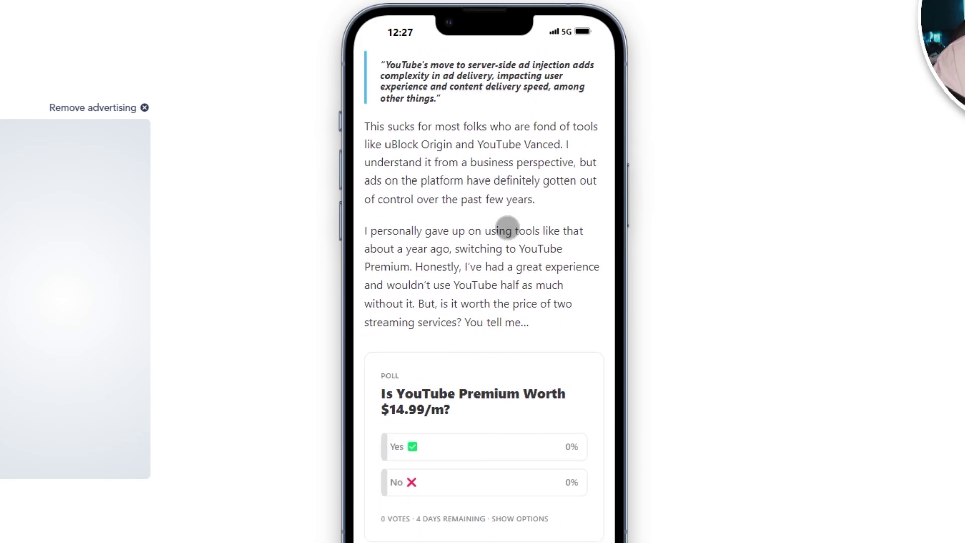
pyautogui.scroll(-8, 508, 228)
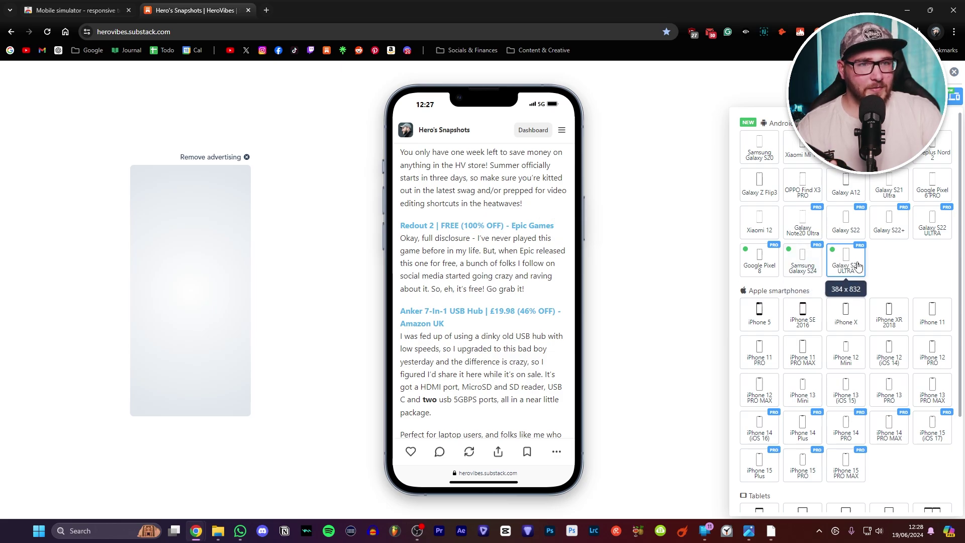
# Switch the preview to iPad PRO 11 and scroll through the YouTube AdBlockers post.
pyautogui.scroll(-3, 857, 312)
pyautogui.click(846, 397)
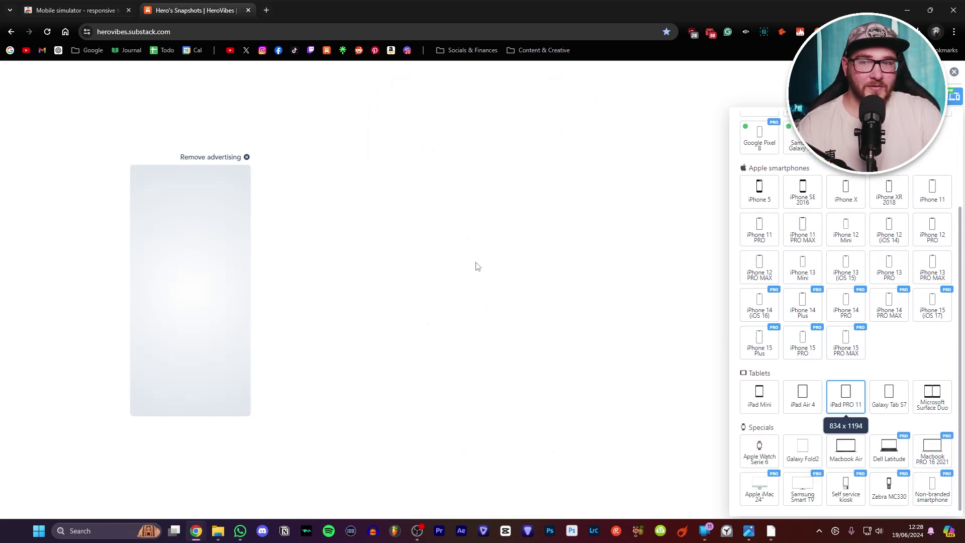
pyautogui.click(517, 201)
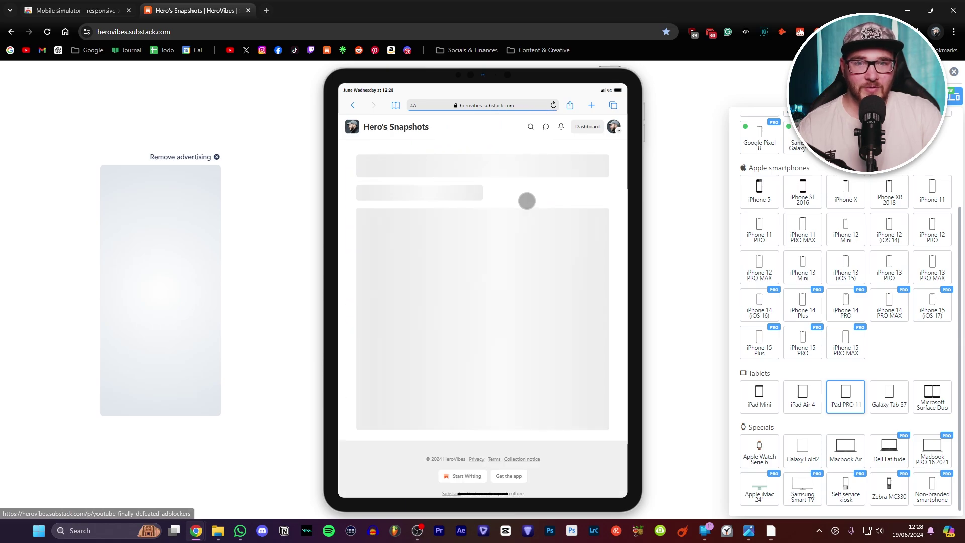
pyautogui.scroll(-10, 513, 227)
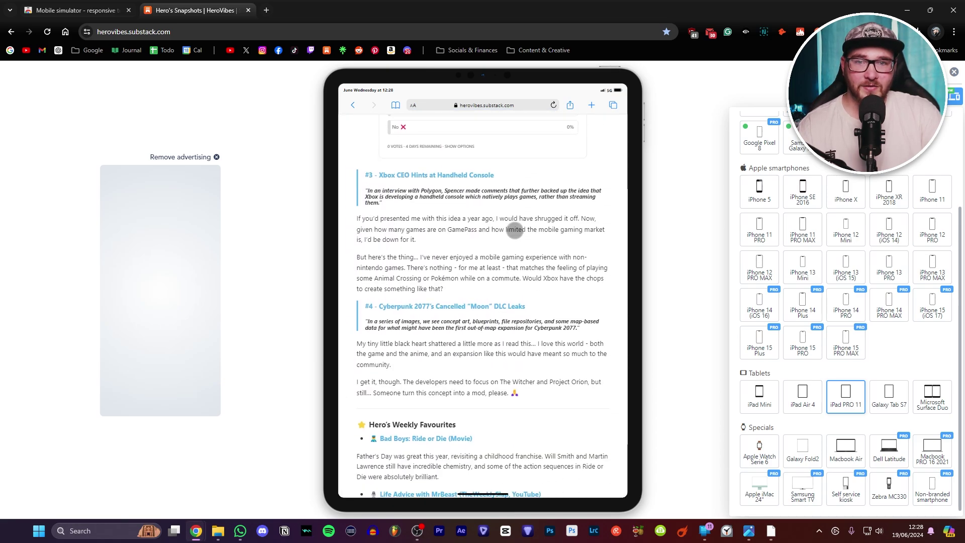
pyautogui.scroll(-5, 515, 230)
# Switch the preview to a MacBook Air and scroll through the blog layout.
pyautogui.click(835, 455)
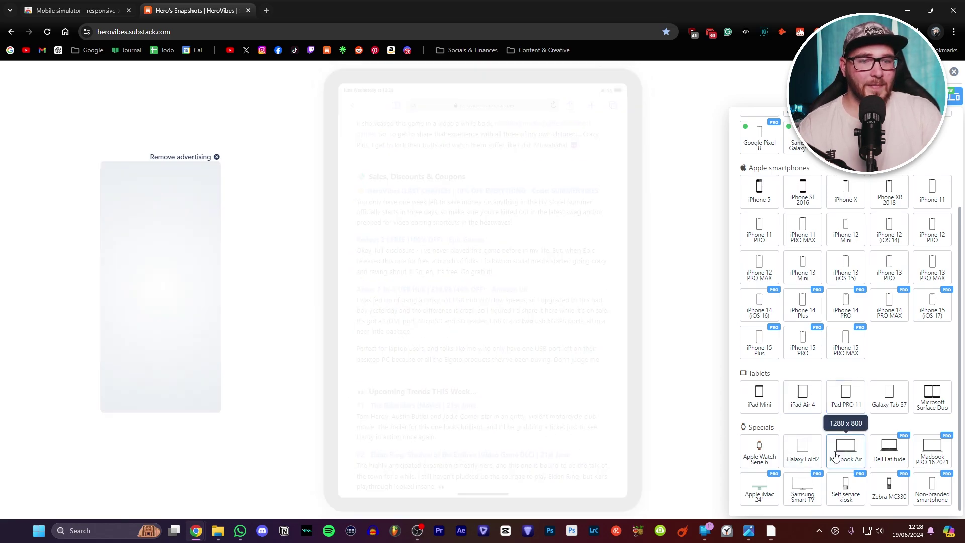
pyautogui.scroll(-15, 549, 231)
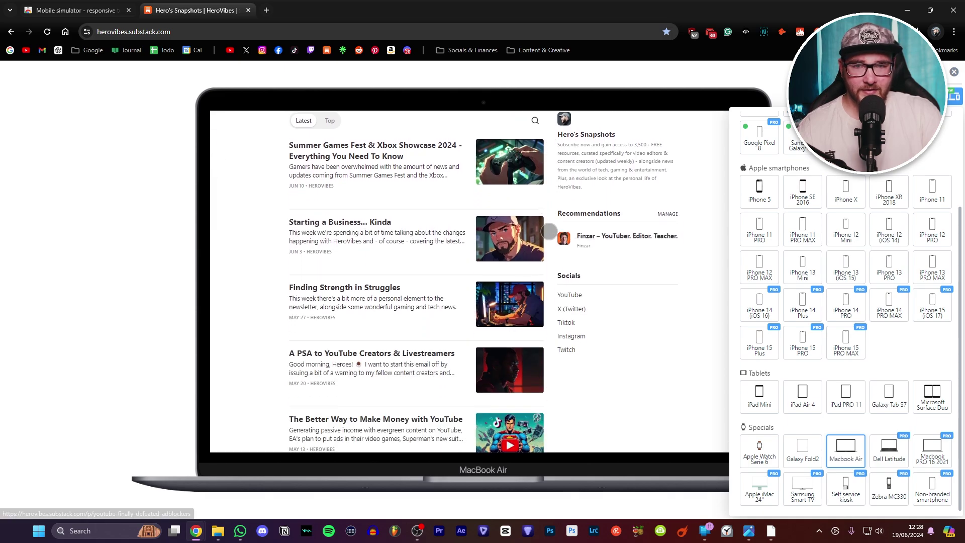
pyautogui.scroll(15, 549, 231)
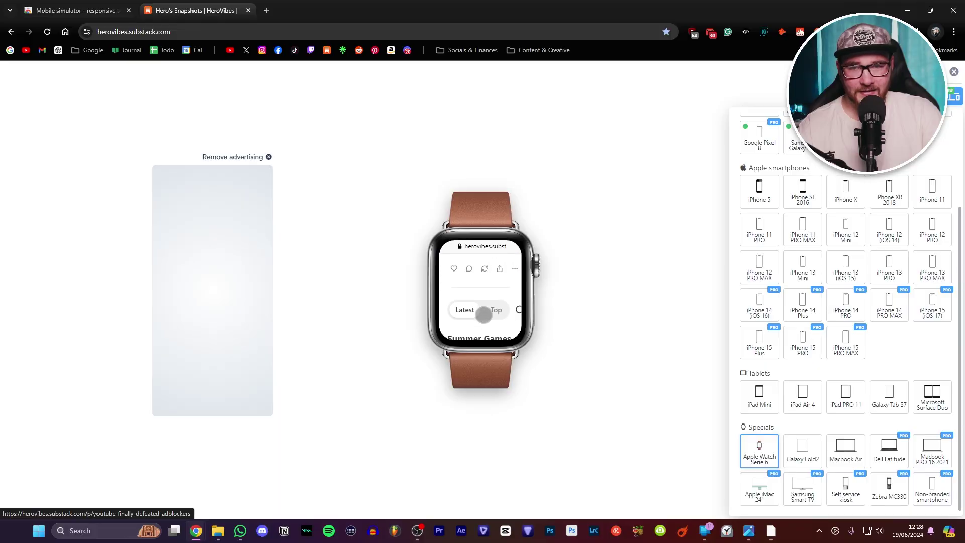
pyautogui.scroll(-10, 483, 315)
pyautogui.scroll(-5, 484, 314)
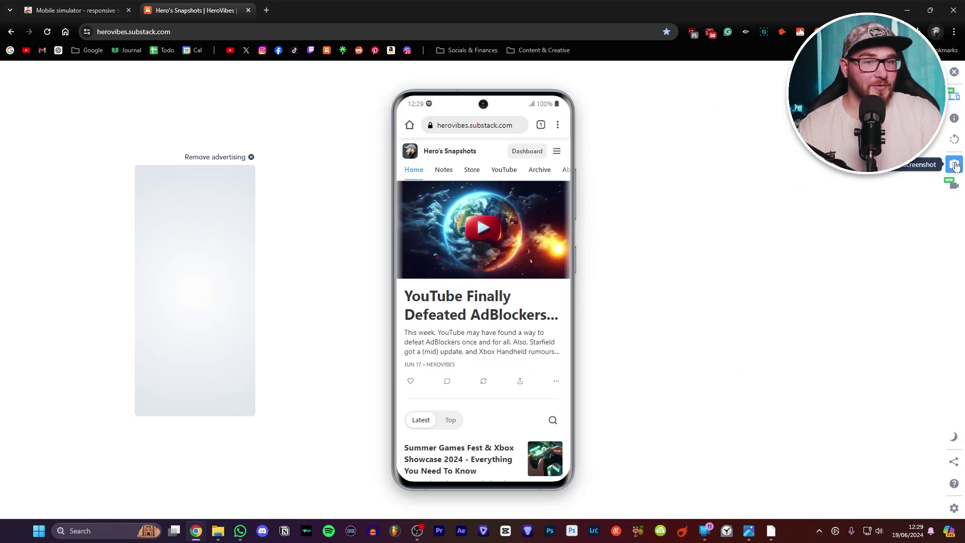
# Take a screenshot of the phone preview including the device frame and view it.
pyautogui.click(954, 166)
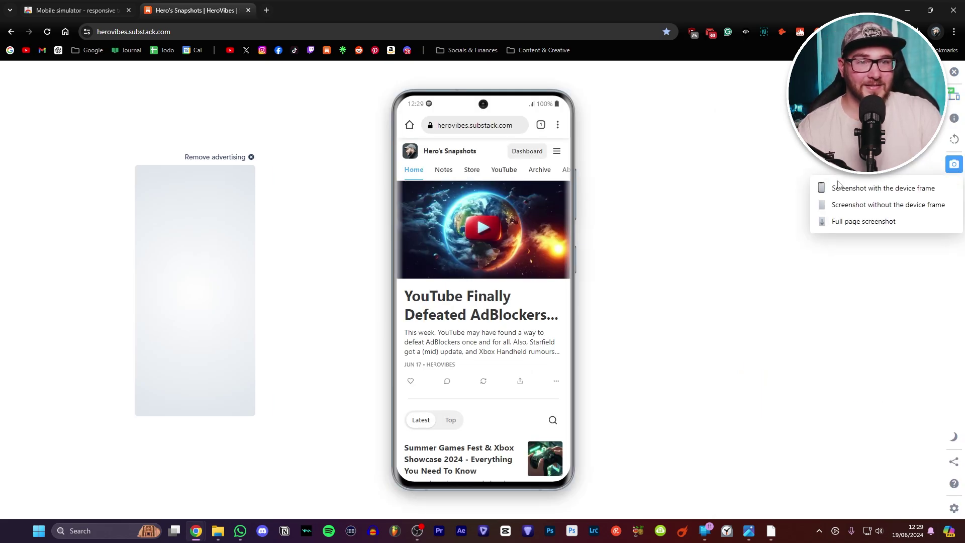
pyautogui.click(878, 191)
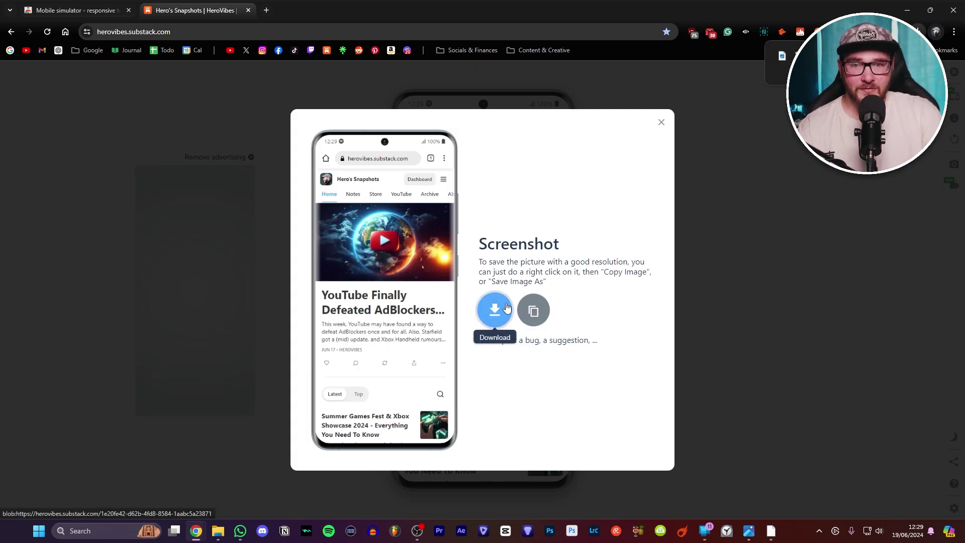
pyautogui.click(500, 310)
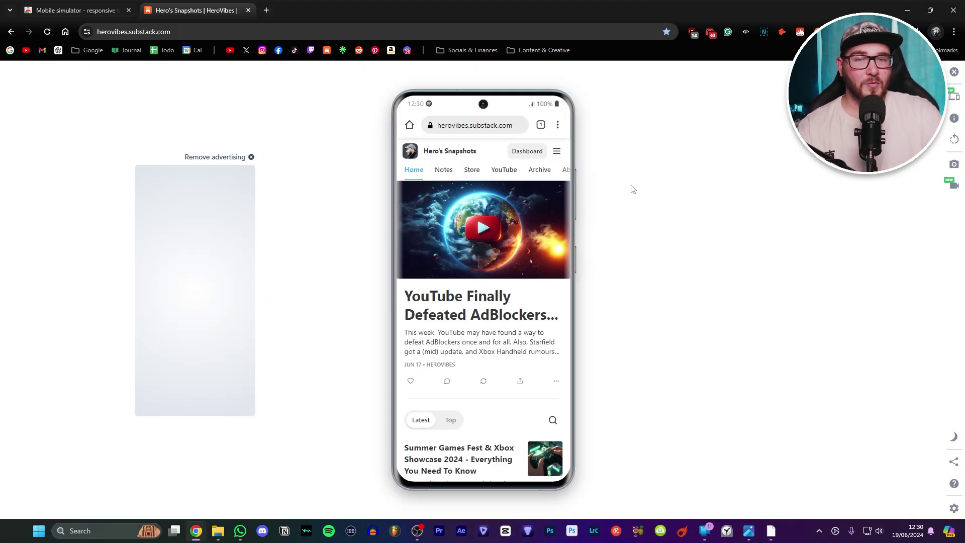
# Record the tab with Mobile simulator while opening and scrolling the top post, then stop recording.
pyautogui.rightClick(632, 188)
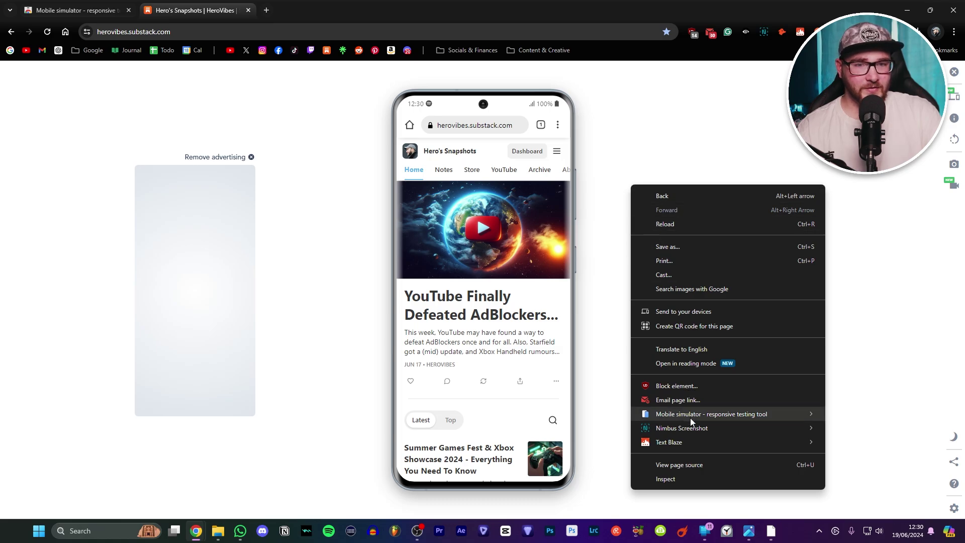
pyautogui.moveTo(691, 419)
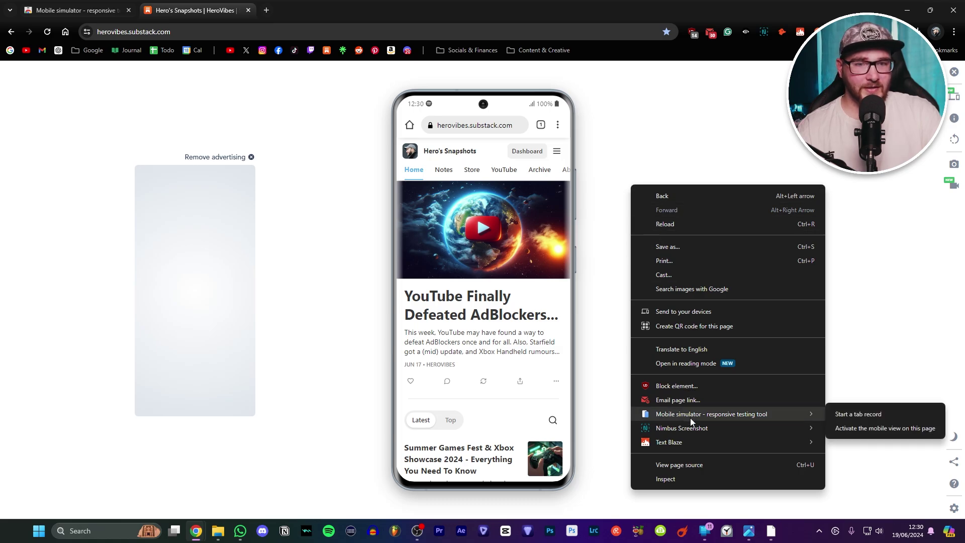
pyautogui.click(848, 416)
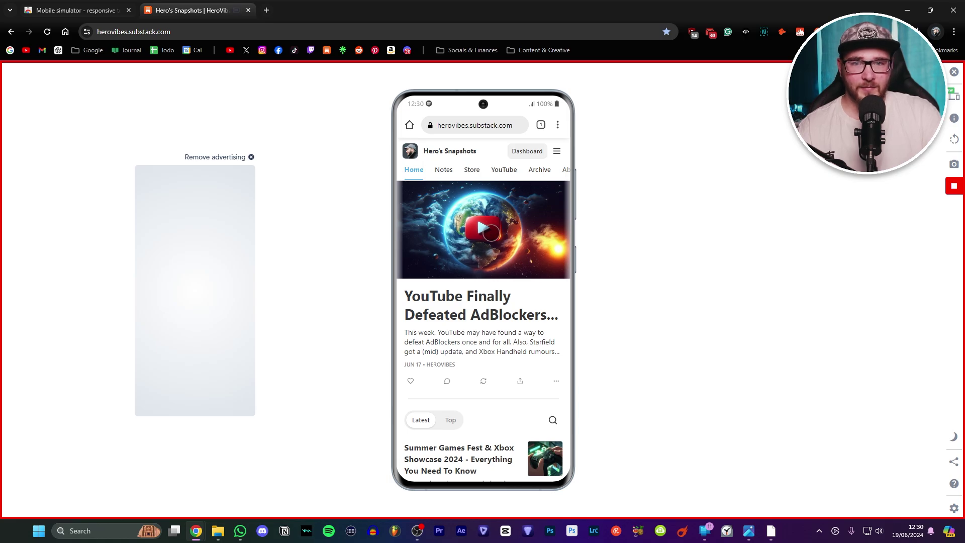
pyautogui.scroll(-10, 491, 234)
pyautogui.scroll(10, 493, 235)
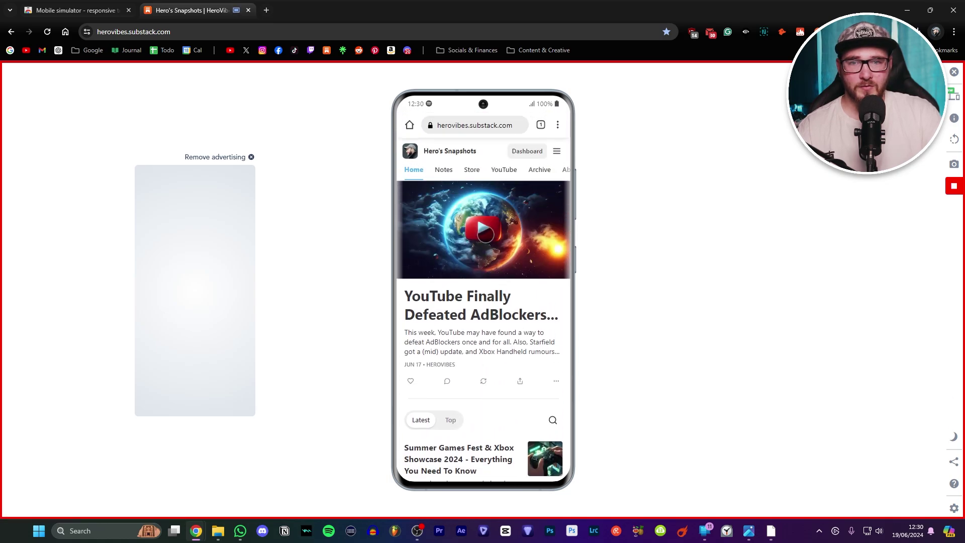
pyautogui.click(485, 234)
pyautogui.scroll(-10, 485, 241)
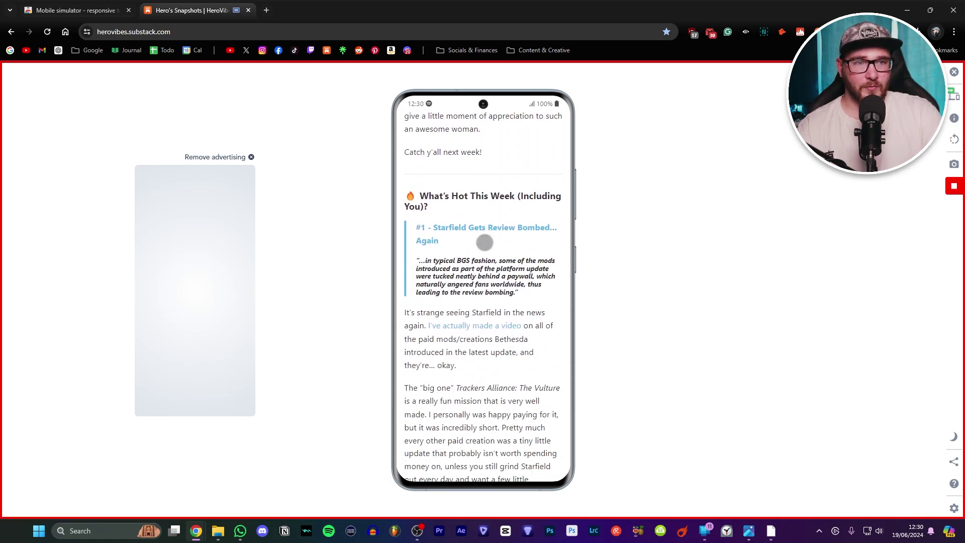
pyautogui.scroll(-2, 484, 243)
pyautogui.click(954, 186)
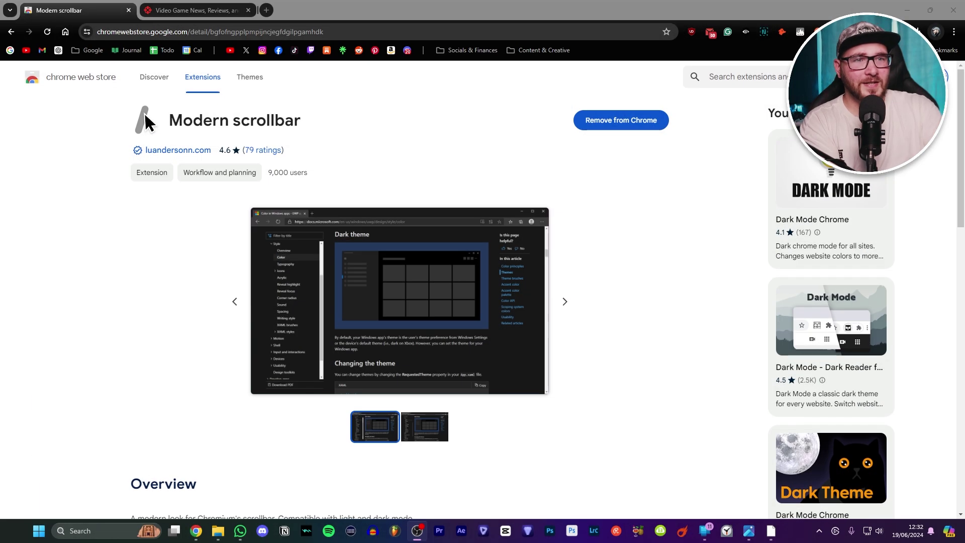
# Scroll the Modern scrollbar store listing, then switch to the IGN UK tab and browse its homepage.
pyautogui.scroll(-6, 928, 196)
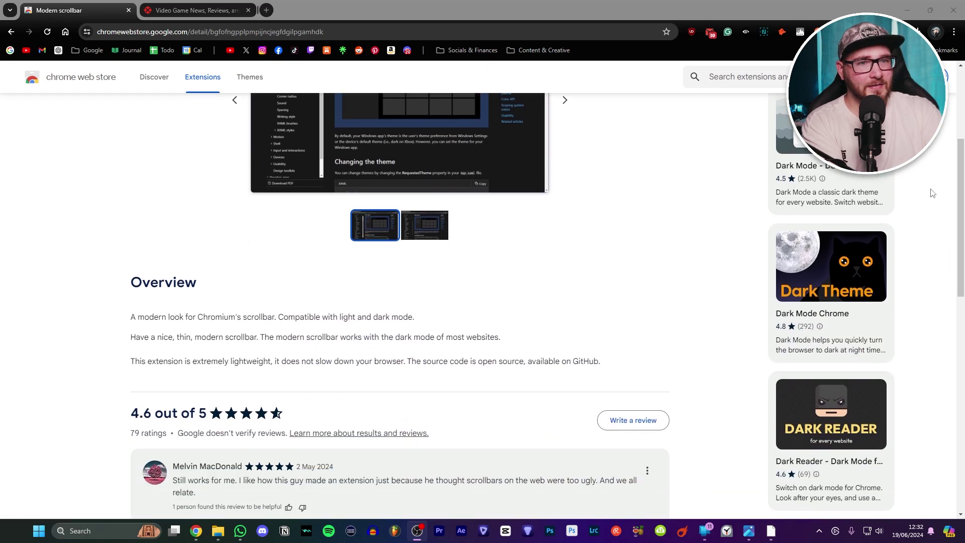
pyautogui.scroll(8, 927, 204)
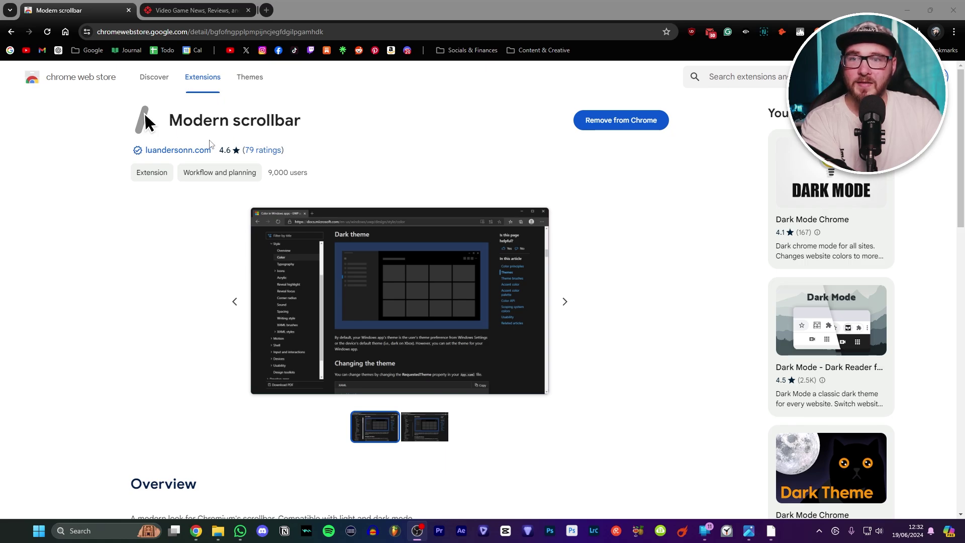
pyautogui.click(176, 10)
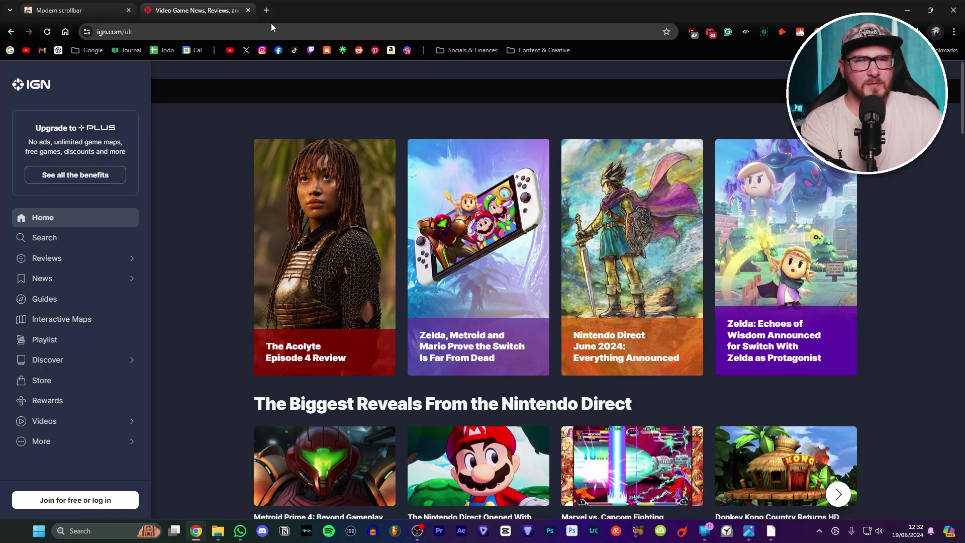
pyautogui.scroll(-8, 721, 176)
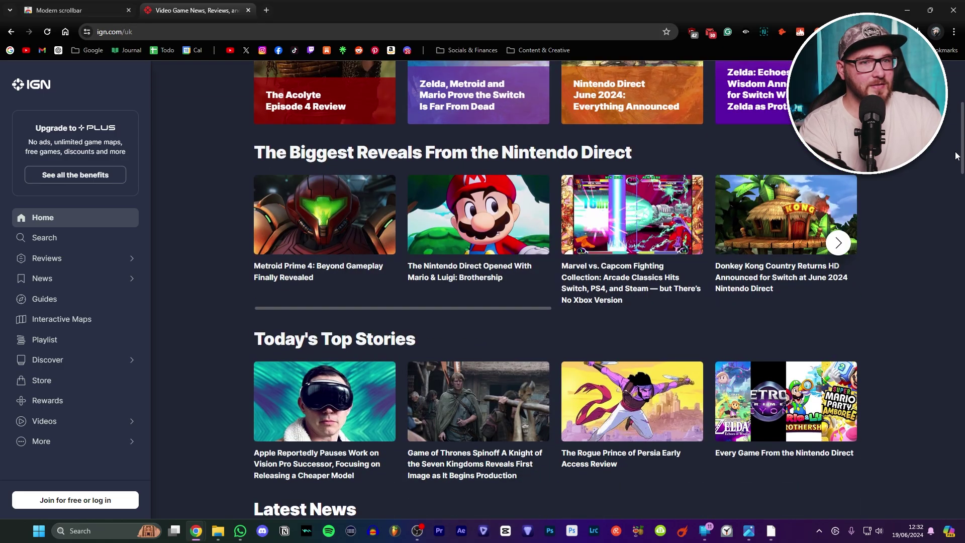
pyautogui.scroll(-10, 935, 222)
pyautogui.scroll(16, 935, 222)
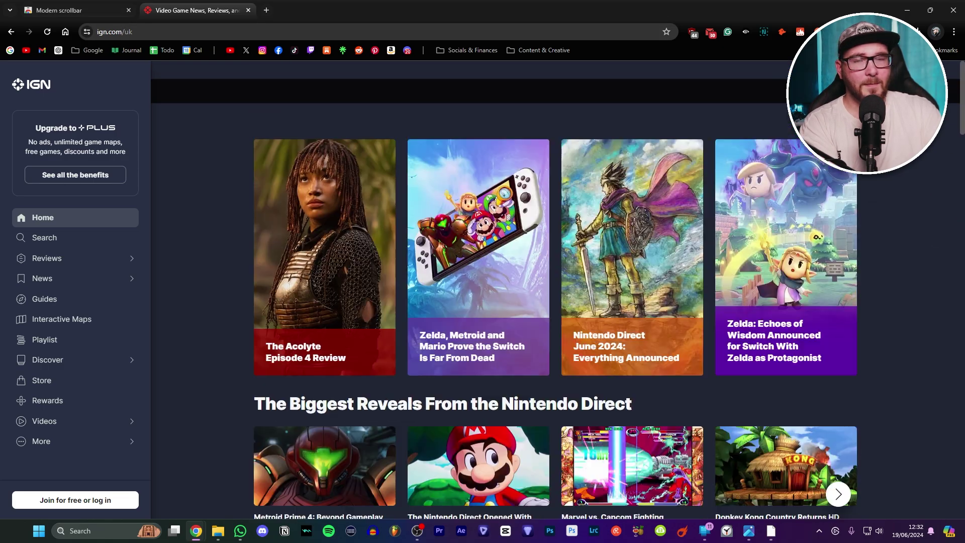
pyautogui.scroll(-20, 920, 254)
pyautogui.scroll(13, 893, 283)
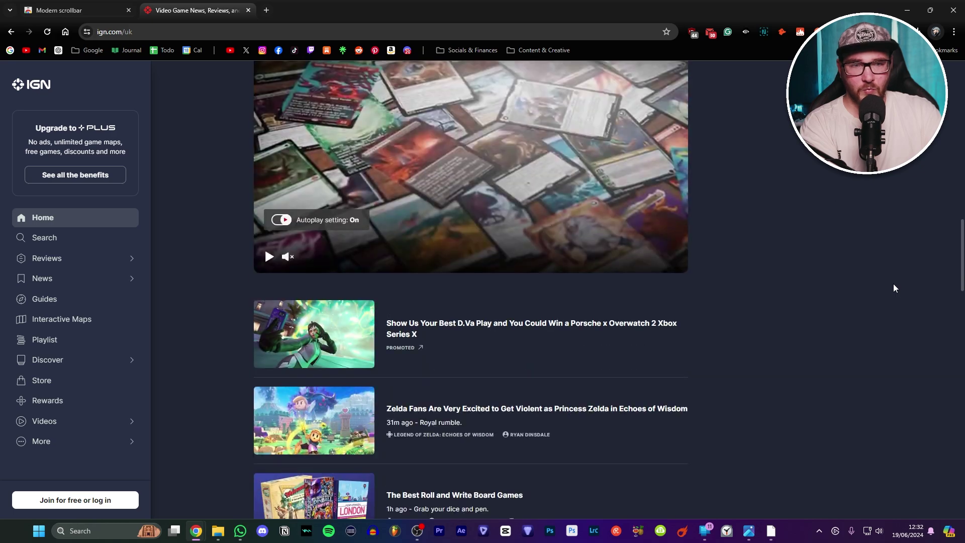
pyautogui.scroll(10, 888, 277)
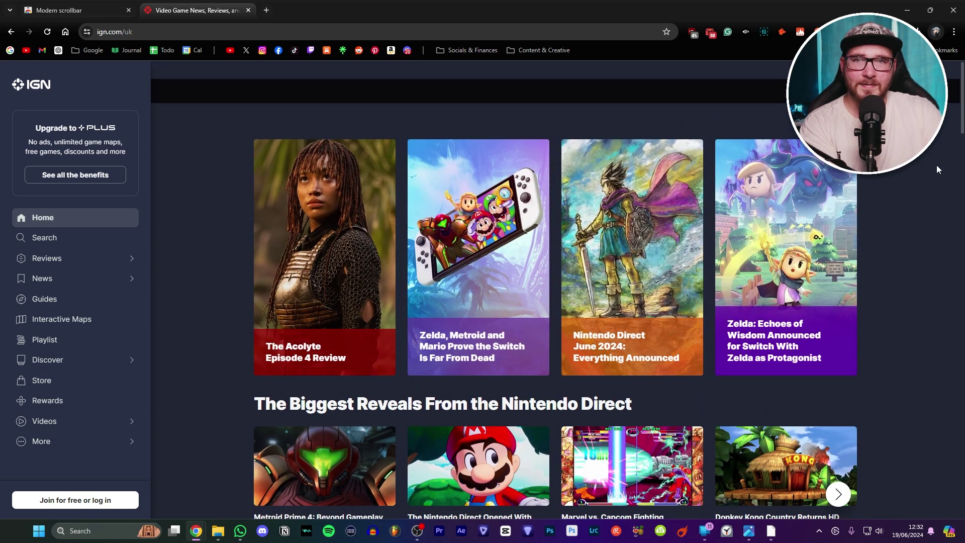